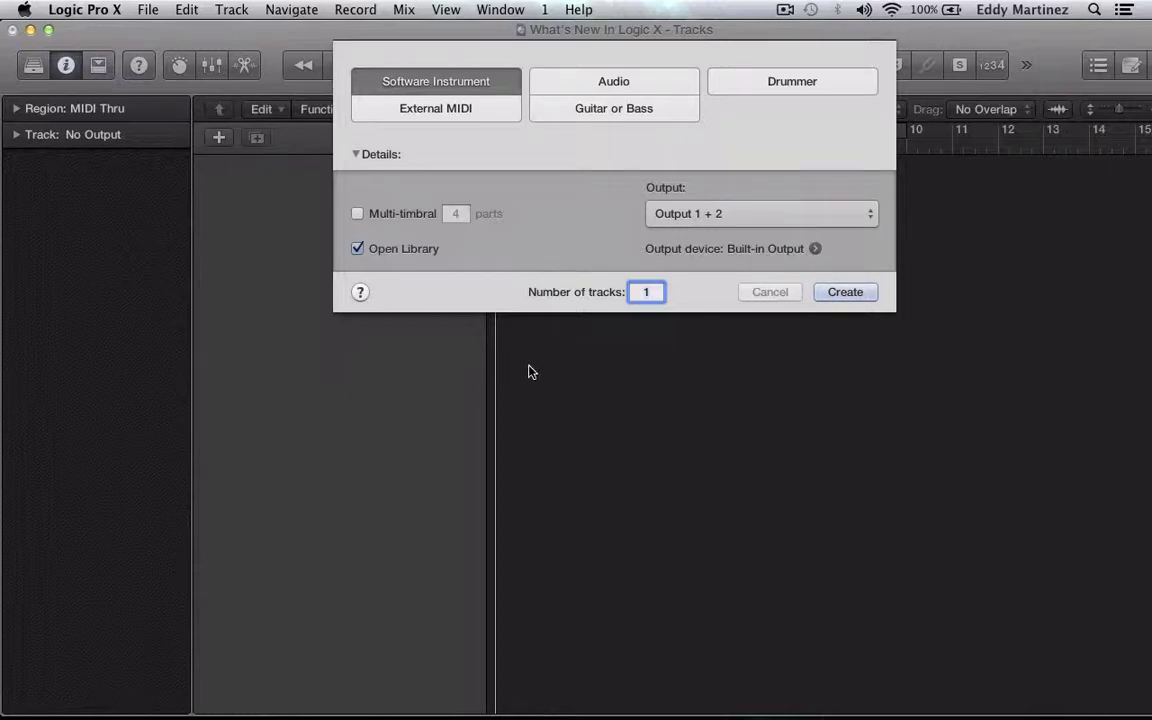
Create 4 software instrument tracks, hide the Library, and select the Inst 1 track
type("4")
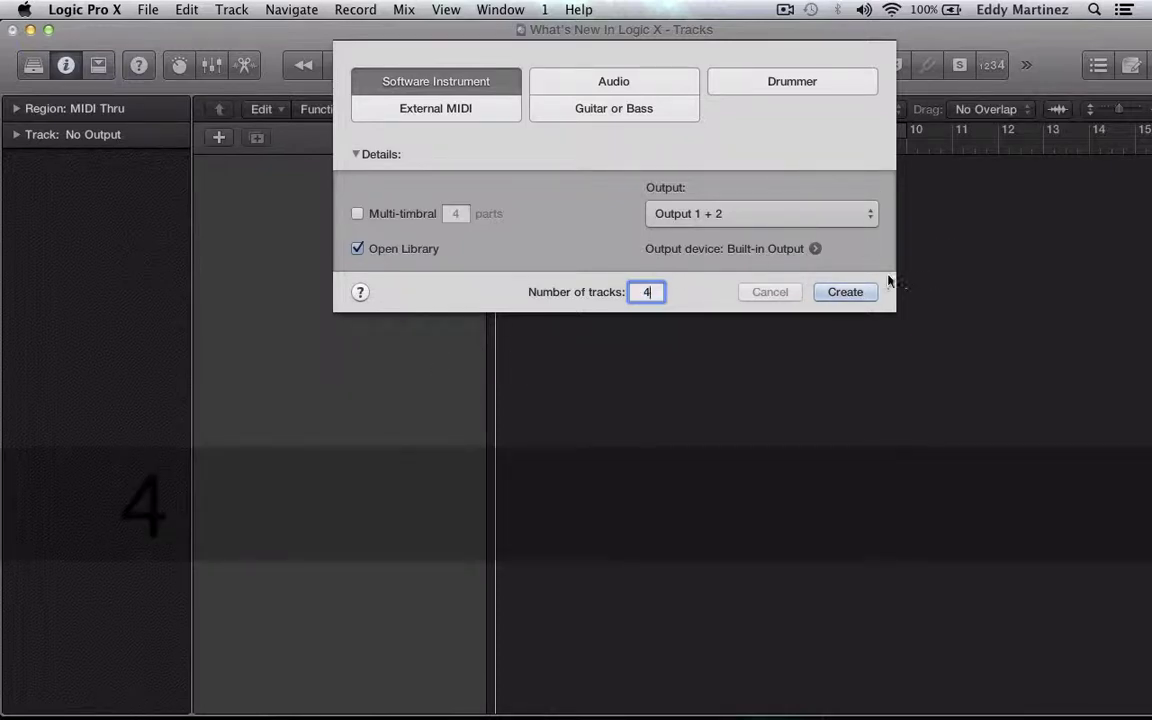
left_click(859, 290)
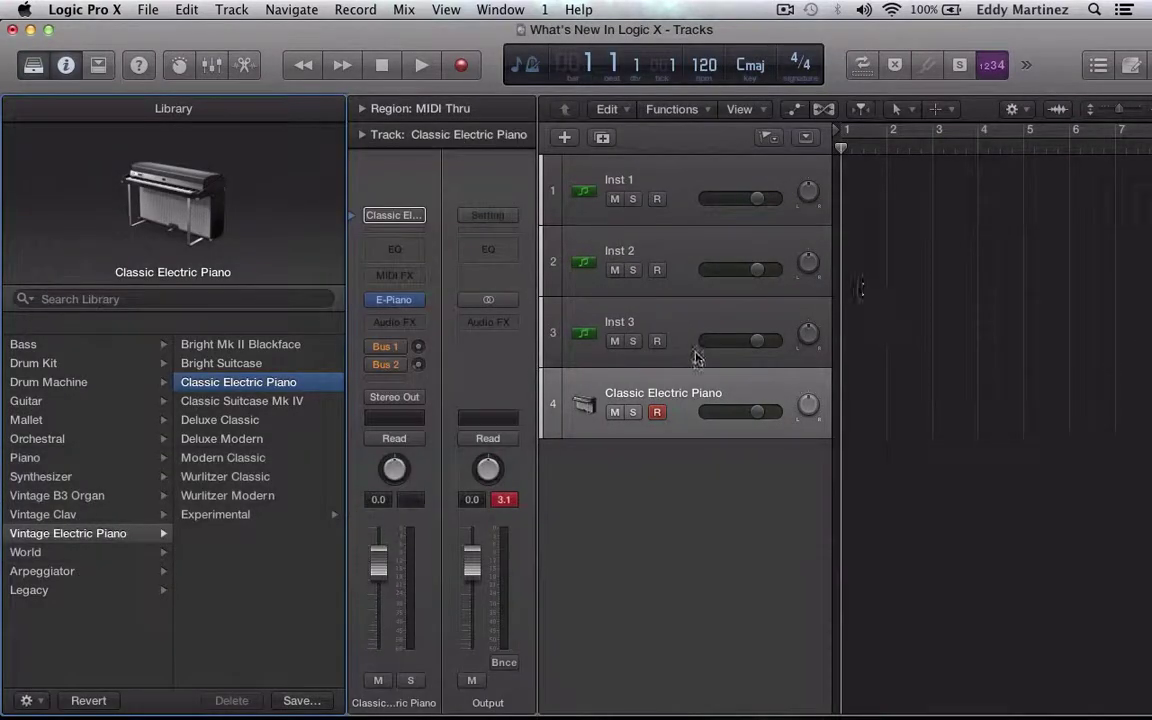
left_click(33, 66)
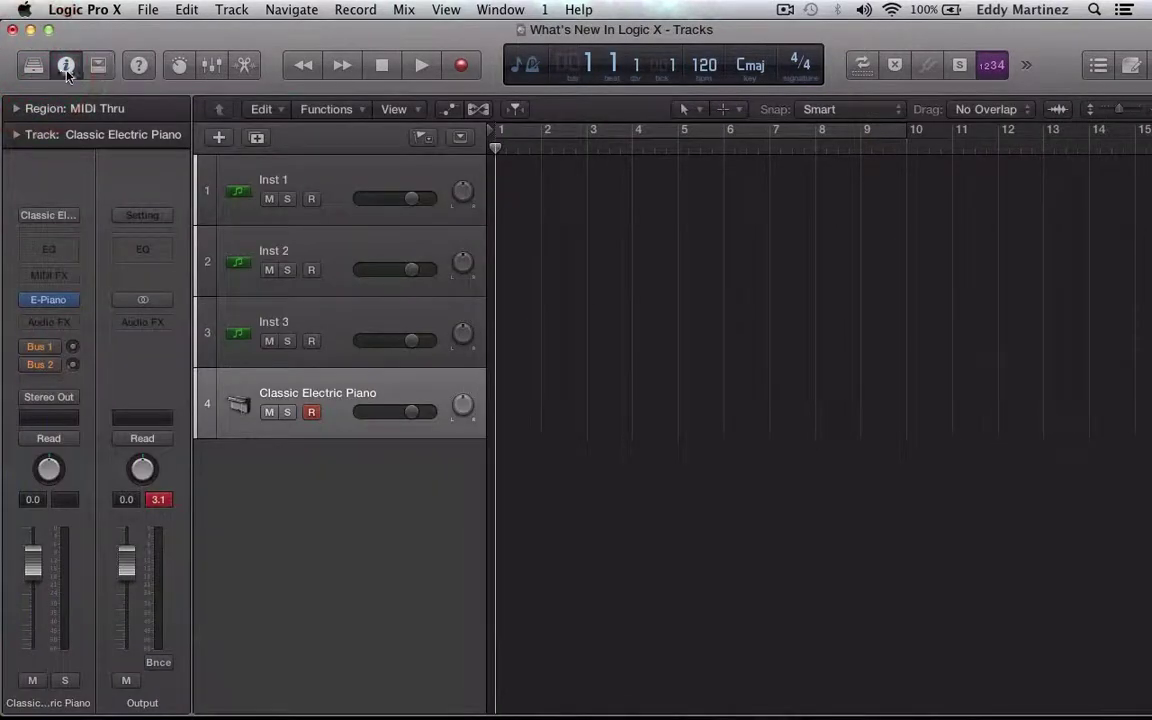
left_click(242, 184)
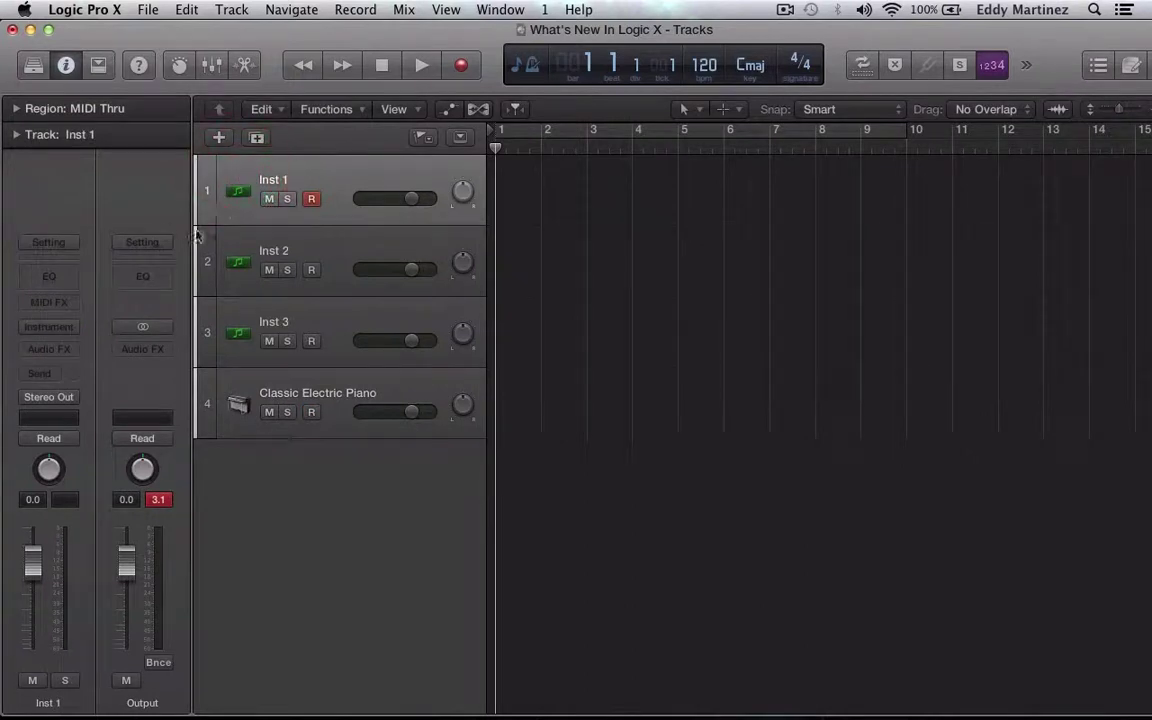
Load the Legacy Jam Pack 1 Orchestral Arco Strings patch onto track 1, then select Inst 2
left_click(62, 245)
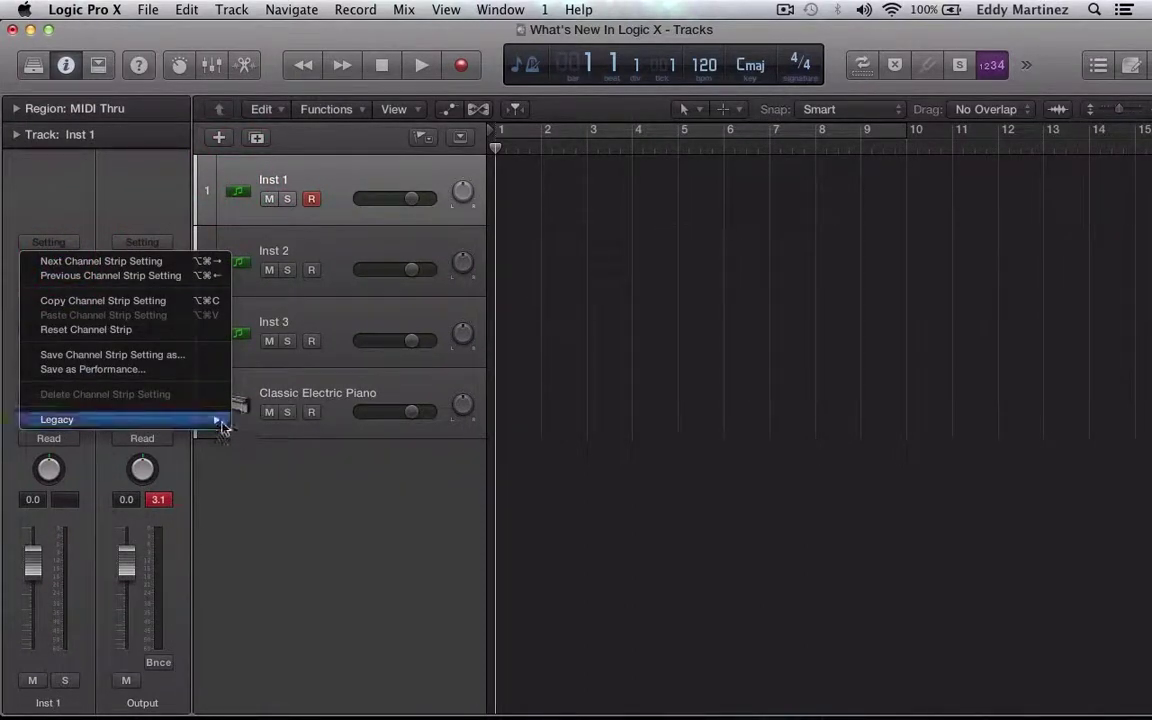
mouse_move(218, 419)
mouse_move(360, 470)
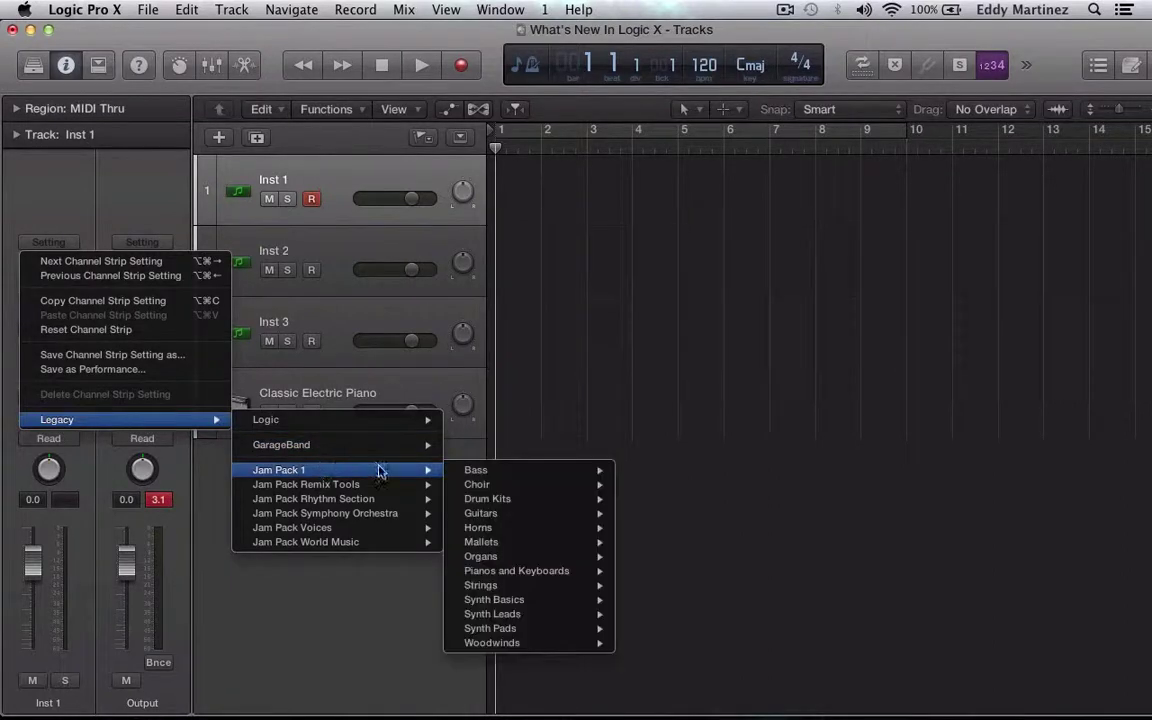
mouse_move(540, 585)
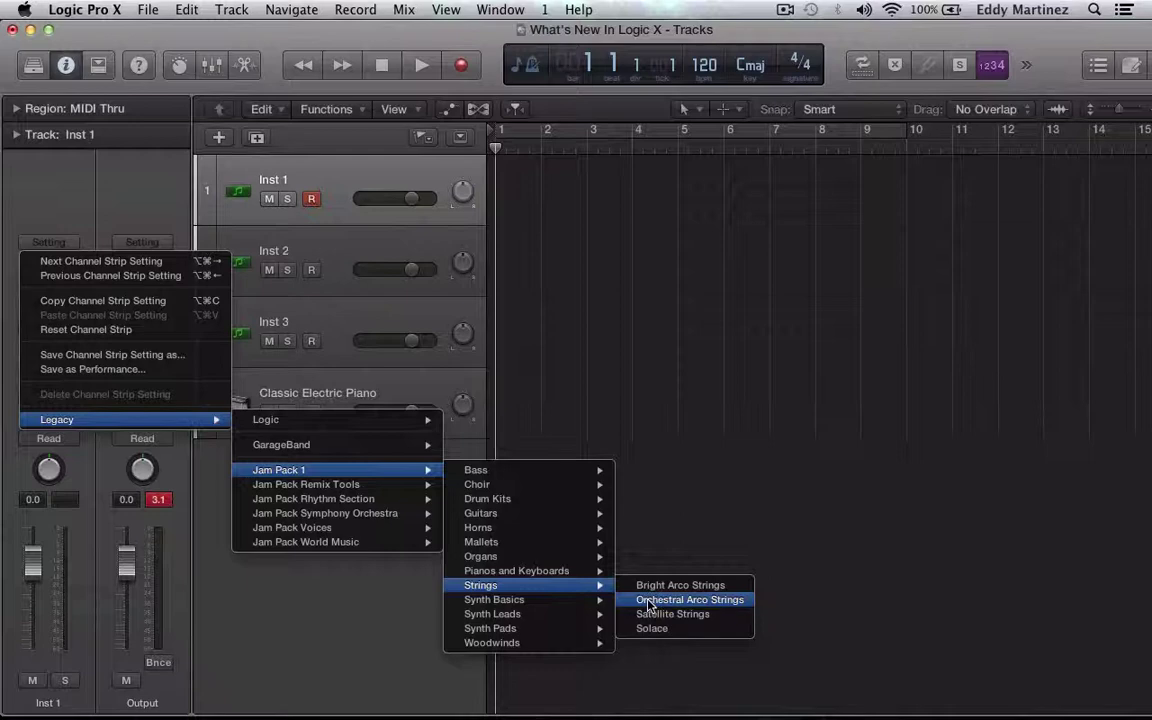
left_click(648, 600)
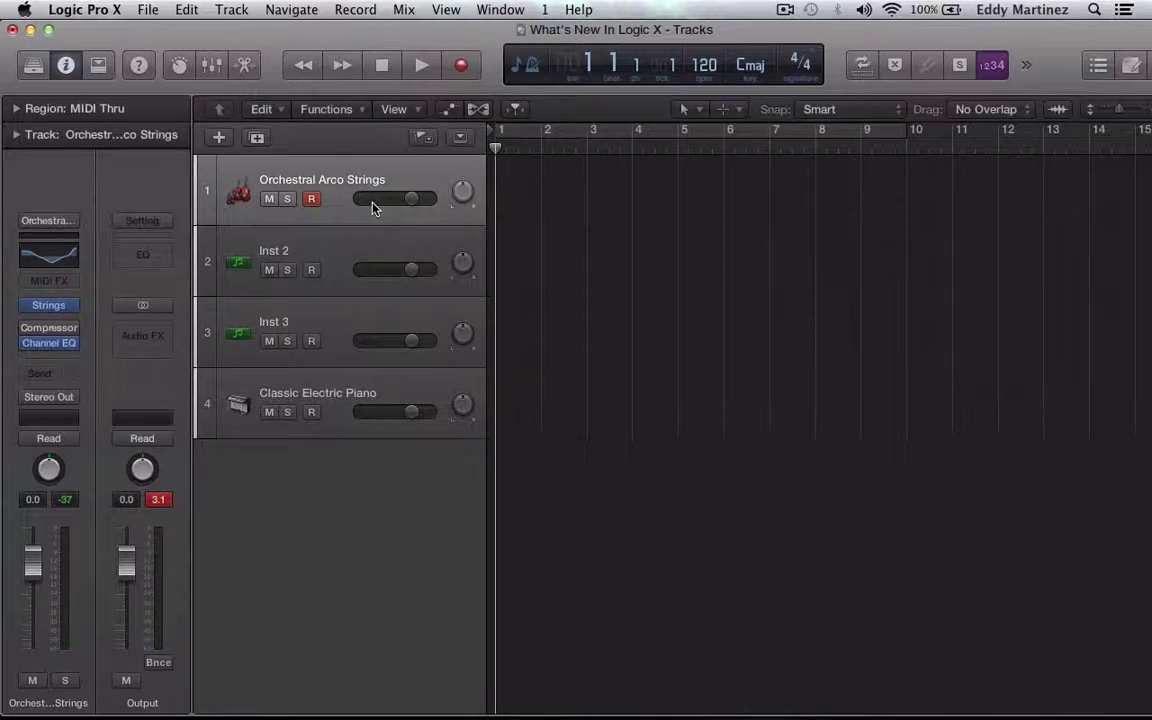
left_click(334, 253)
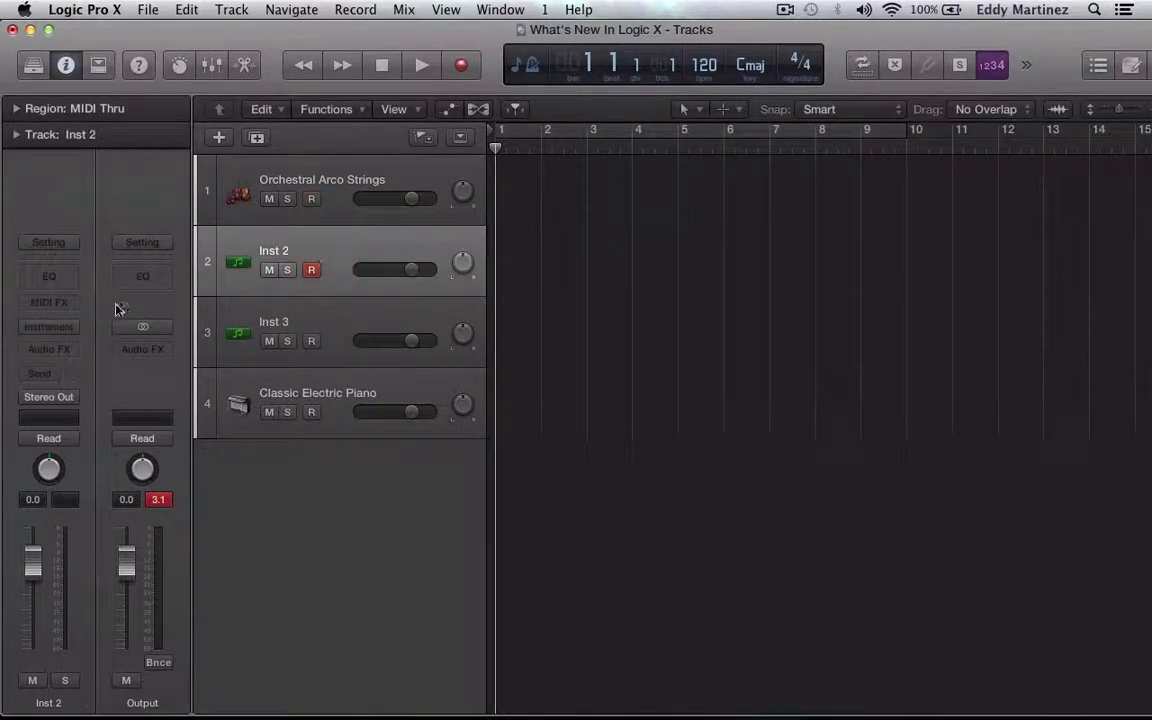
Insert a stereo Retro Synth on Inst 2 and load its Synth Leads > Bright Cycle preset
left_click(66, 326)
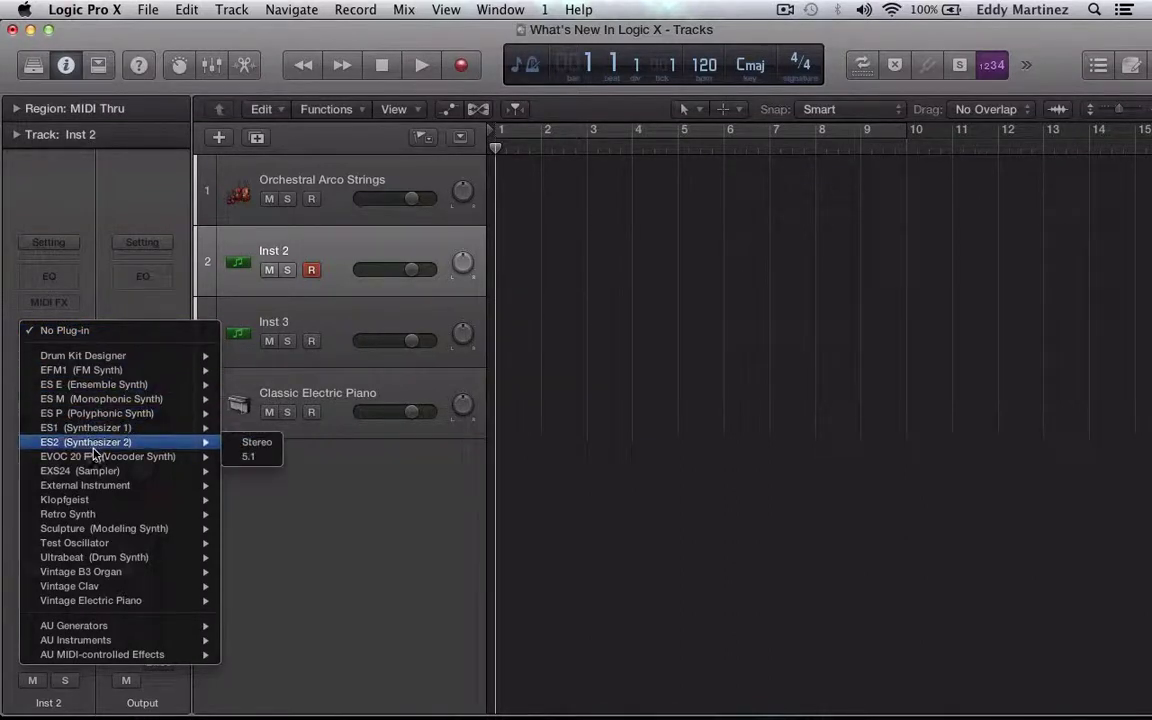
mouse_move(155, 514)
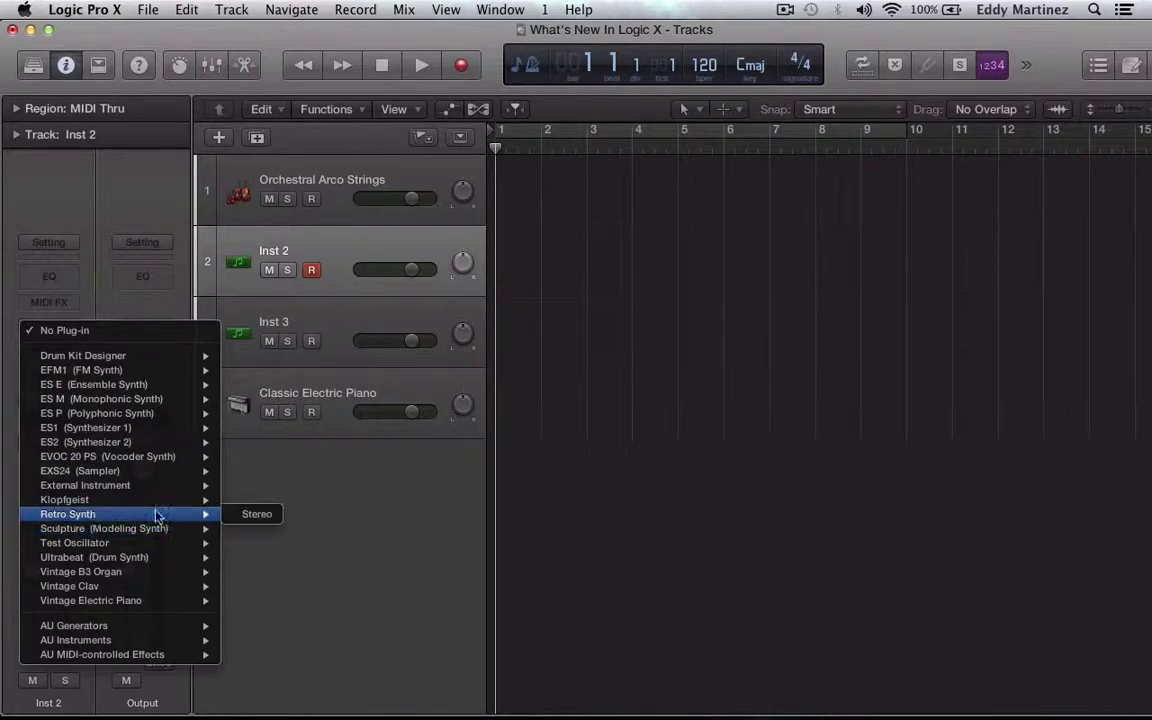
left_click(265, 515)
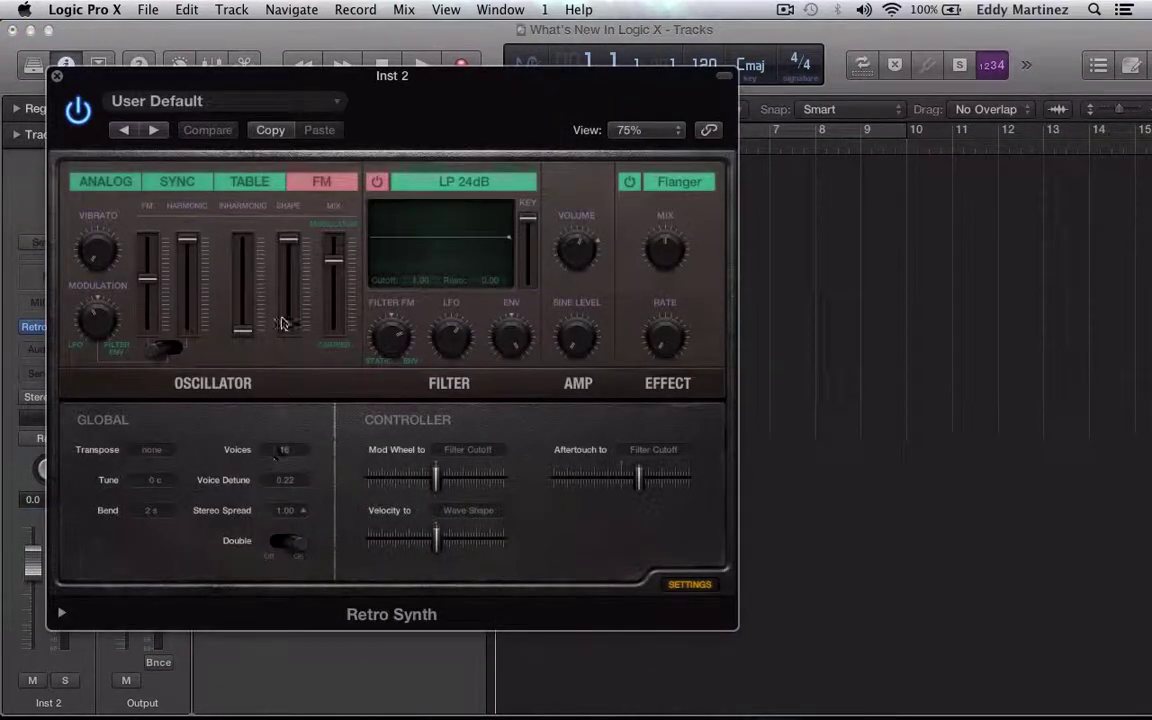
left_click(332, 101)
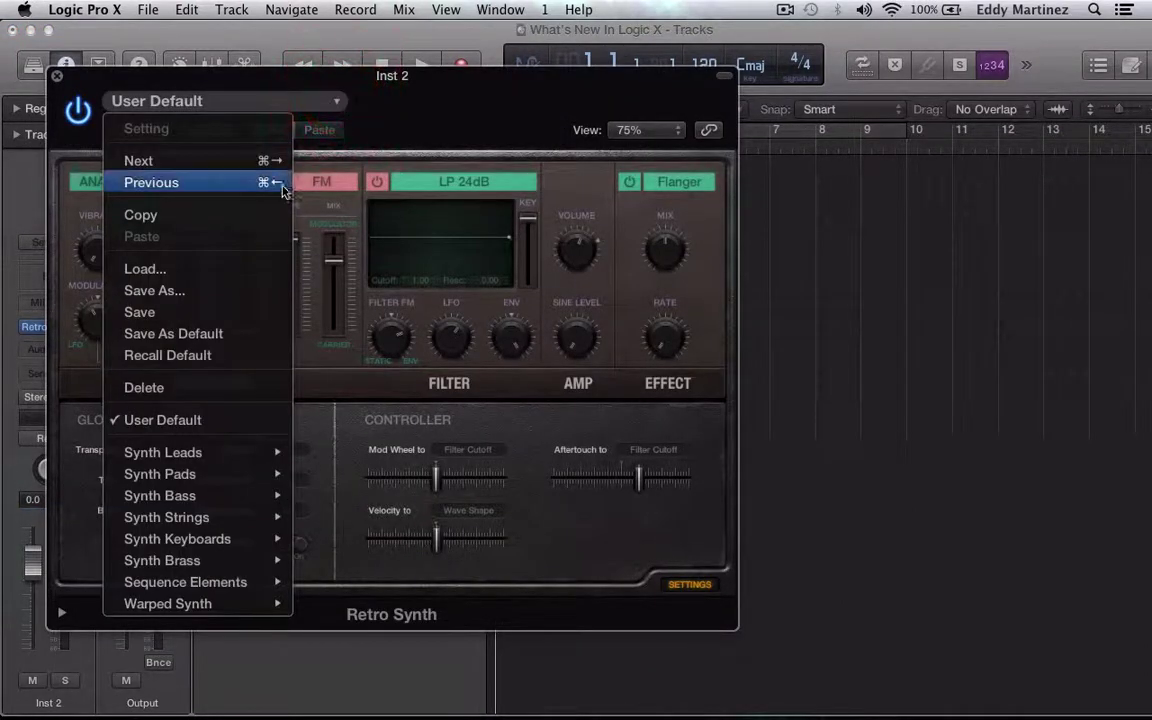
mouse_move(244, 452)
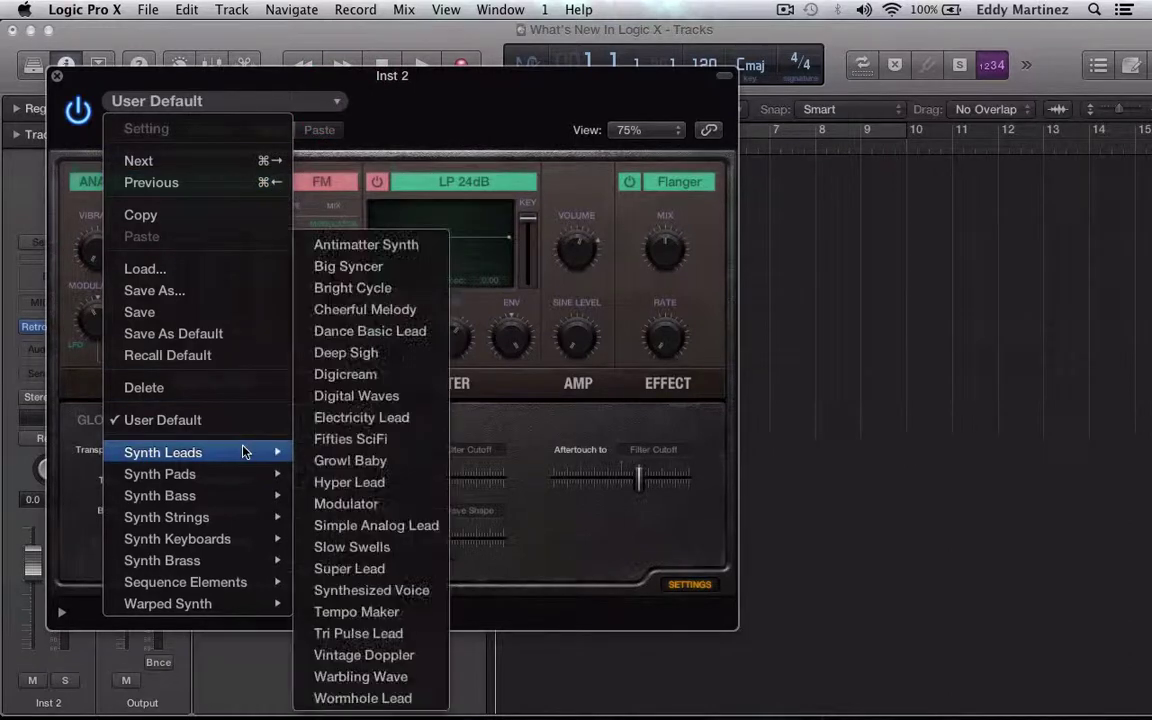
left_click(341, 289)
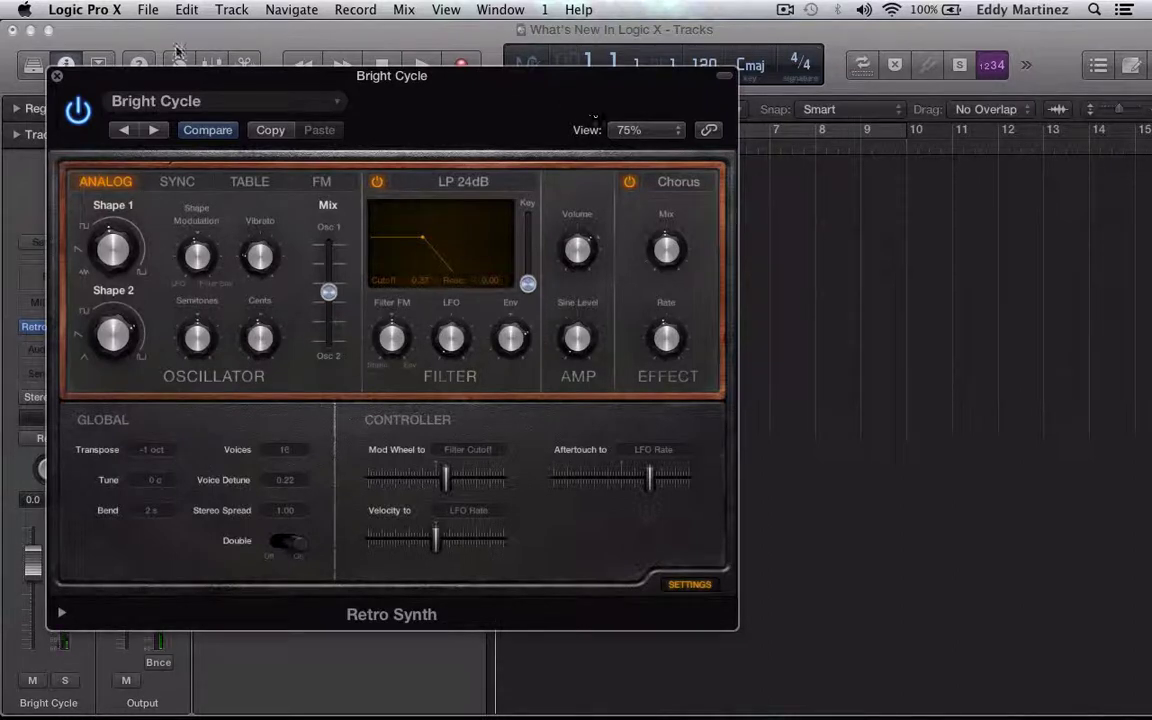
Add an Arpeggiator MIDI FX set to the Classic Cycle 01 preset on the Bright Cycle track
left_click(57, 76)
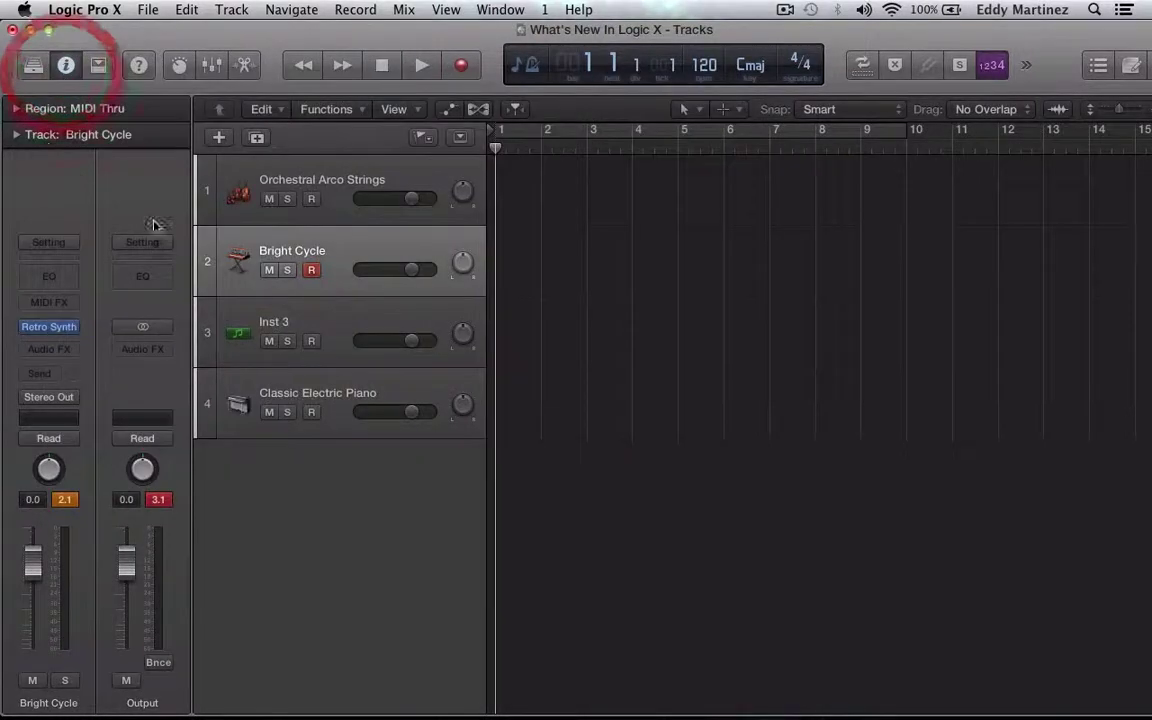
left_click(62, 309)
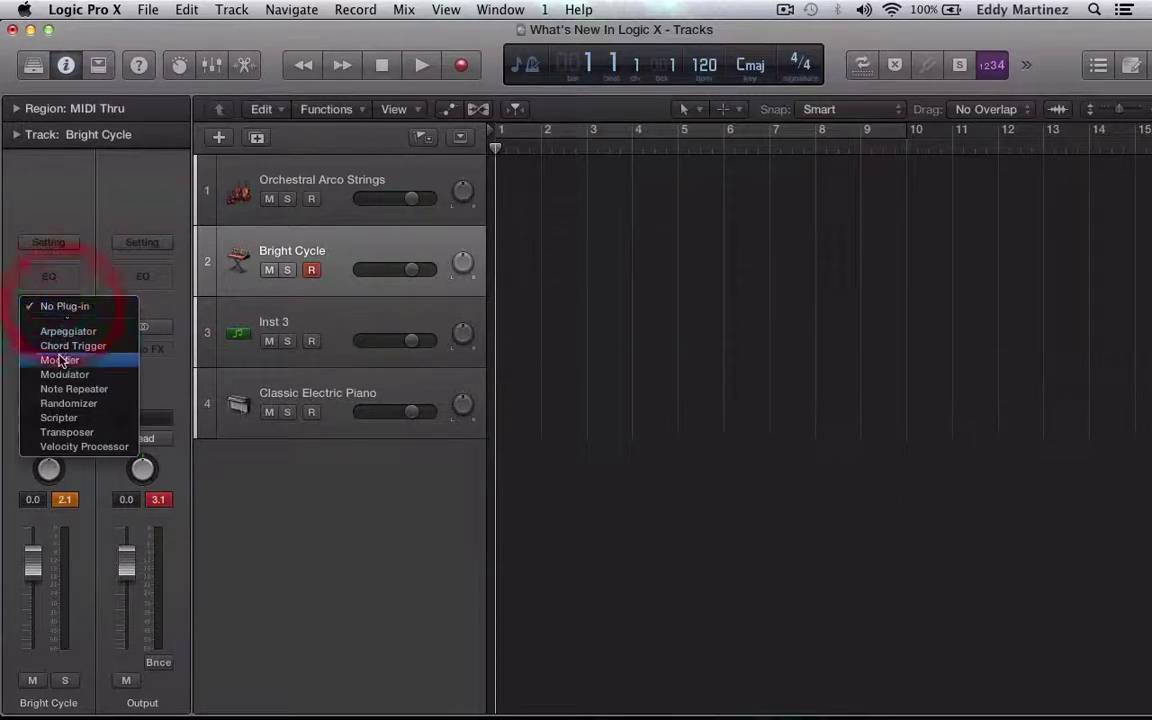
left_click(62, 333)
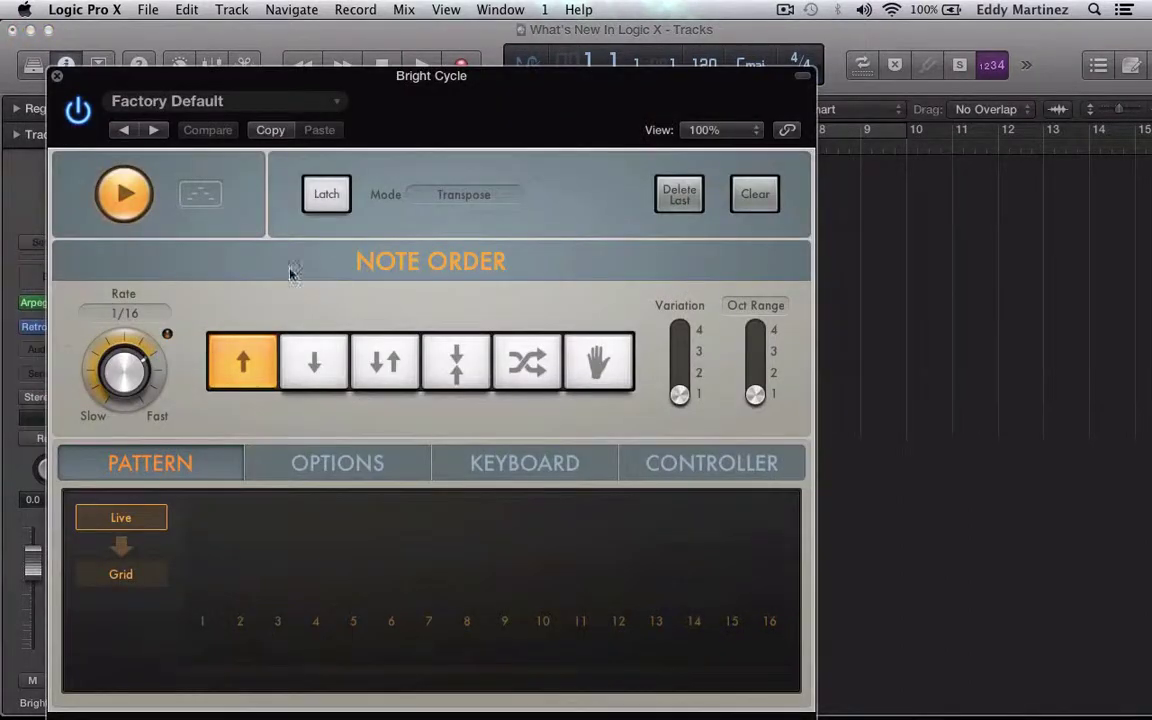
left_click(230, 101)
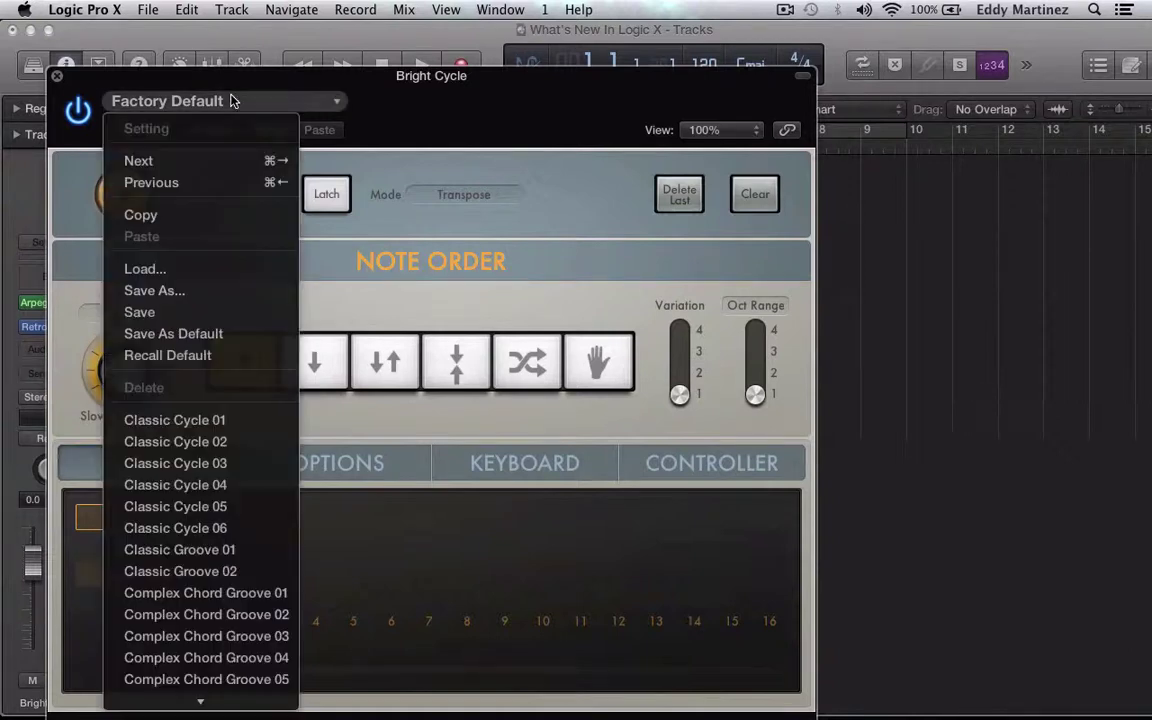
left_click(196, 421)
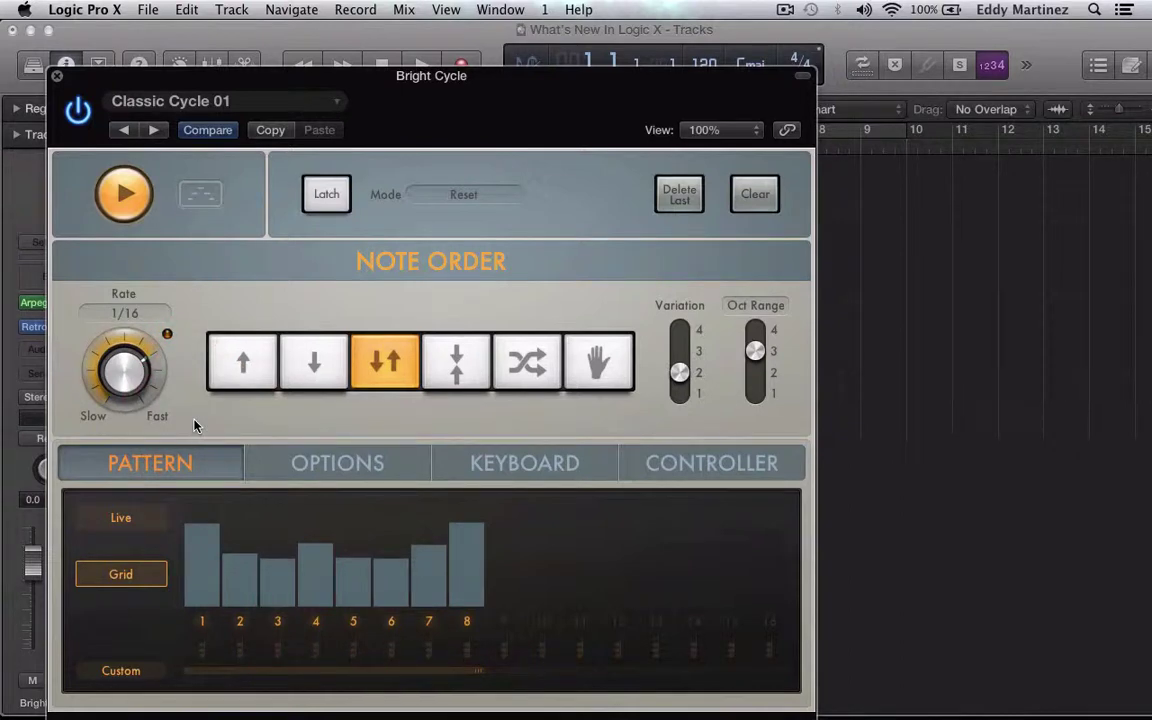
left_click(57, 76)
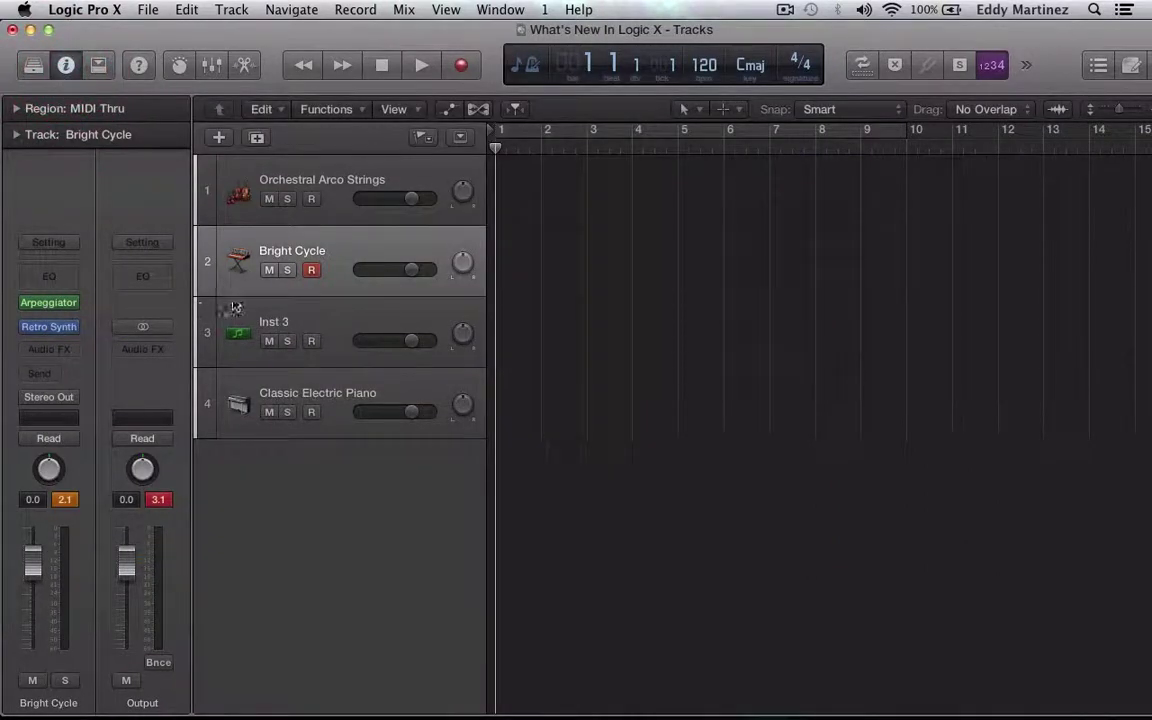
Select the Inst 3 track and insert a stereo EXS24 sampler on it
left_click(236, 340)
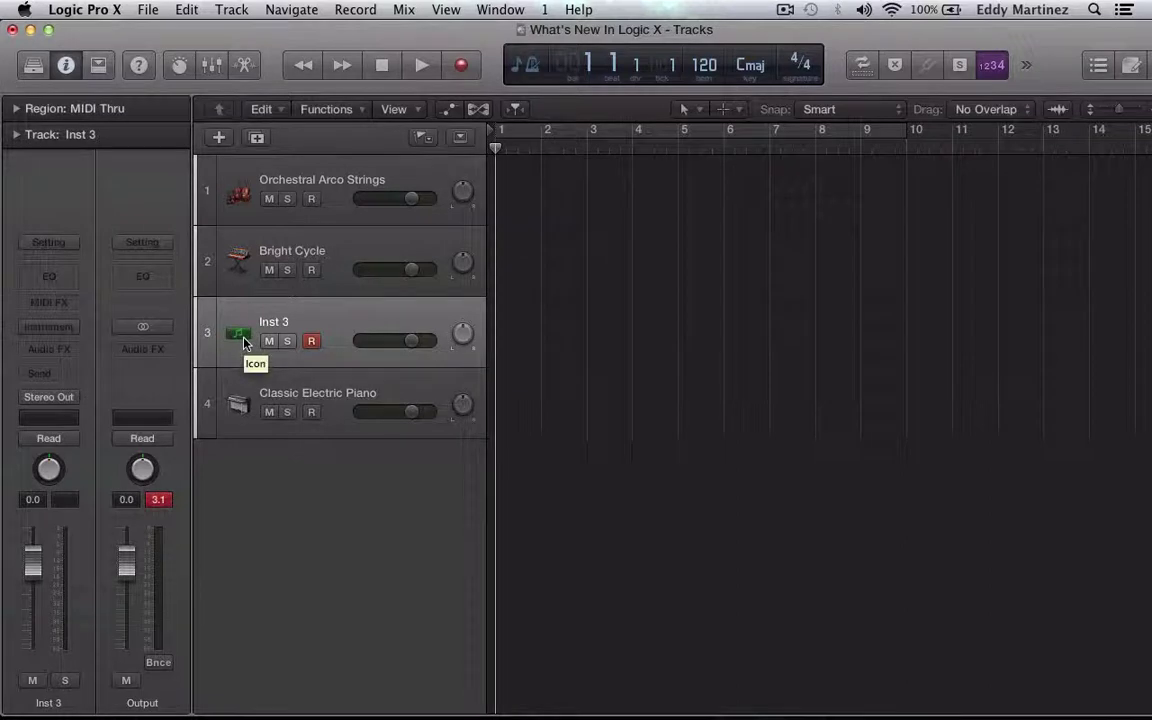
left_click(58, 327)
mouse_move(110, 472)
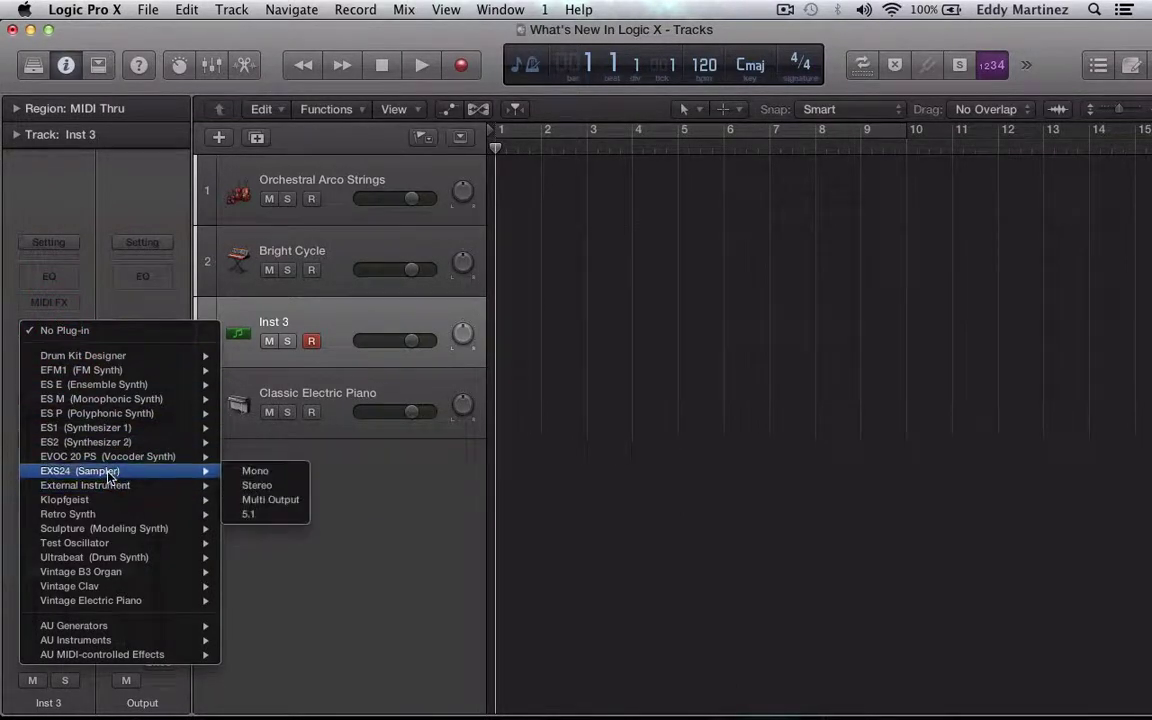
left_click(257, 486)
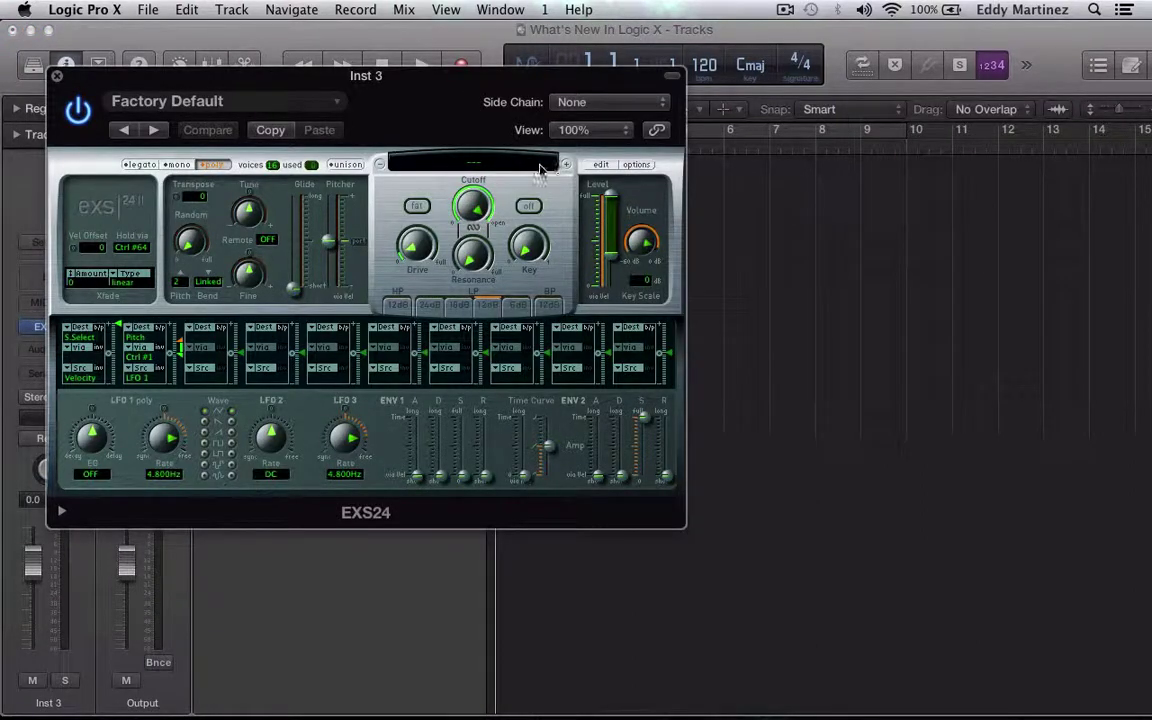
Load the Legacy Instruments > Synth Poly > Fat Jupi Poly instrument into the EXS24
left_click(538, 166)
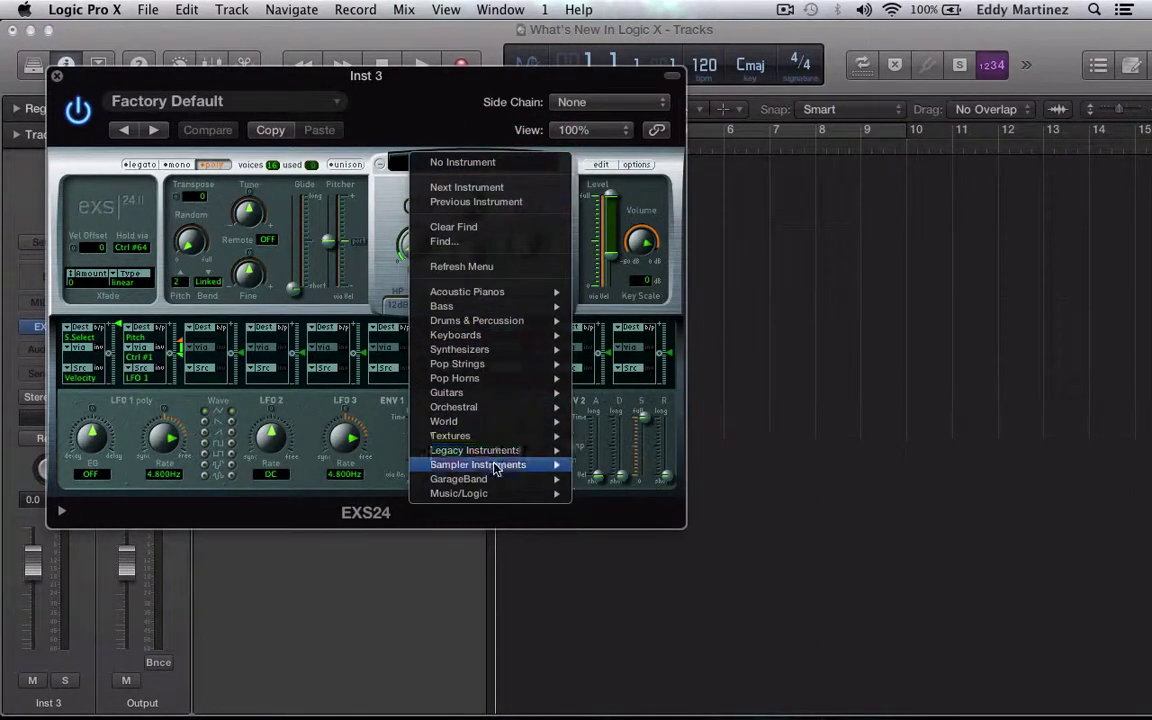
mouse_move(494, 458)
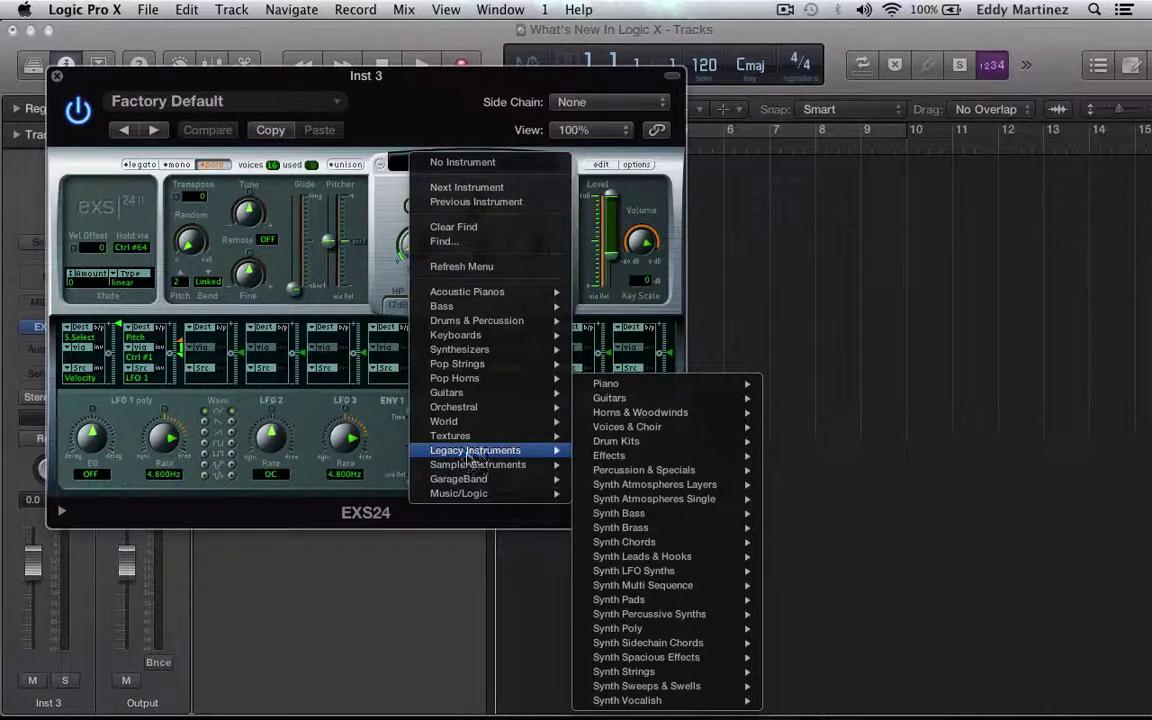
mouse_move(638, 400)
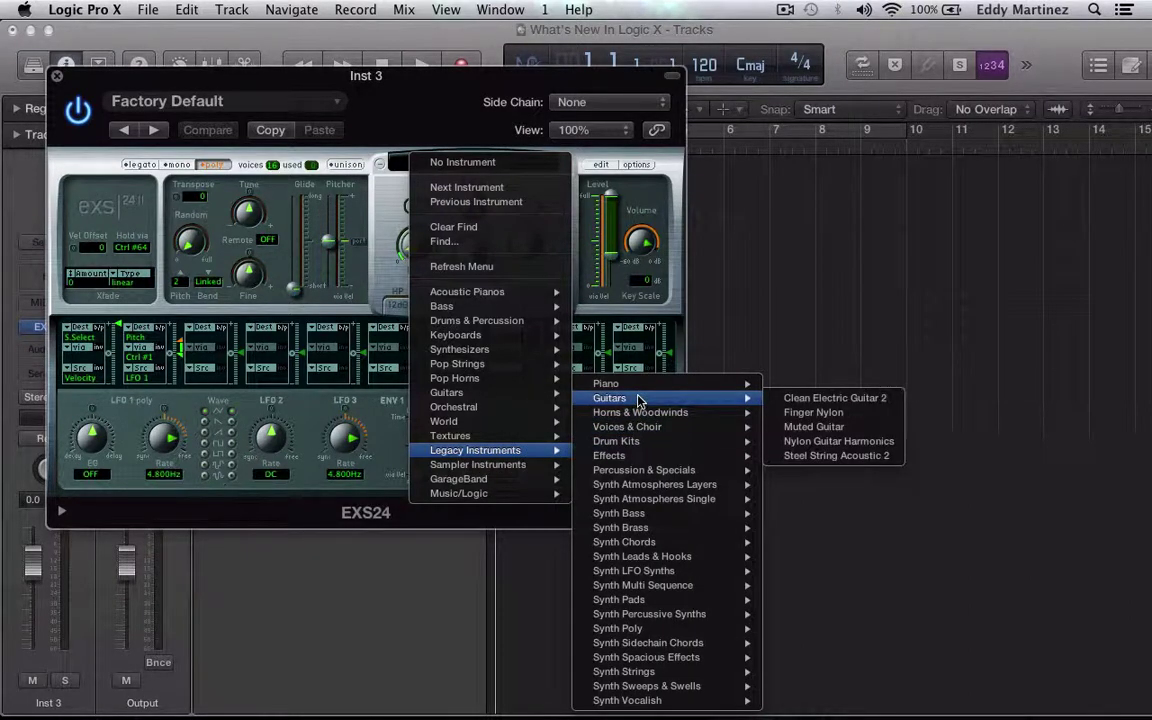
mouse_move(640, 628)
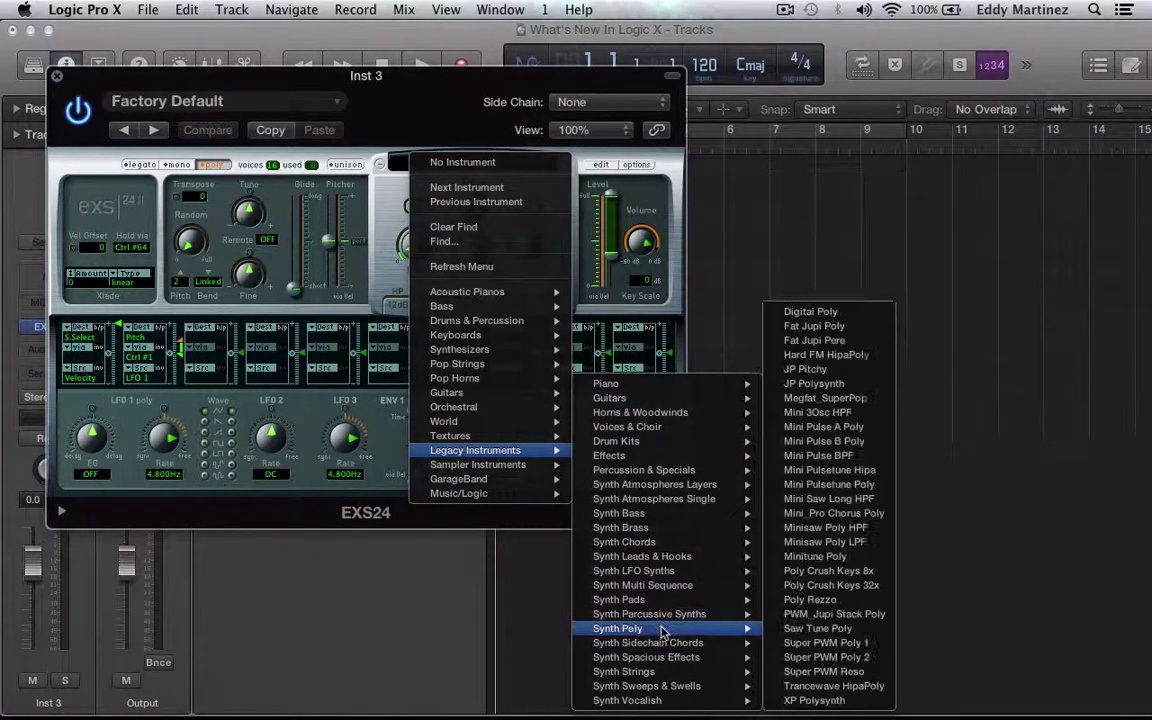
left_click(814, 326)
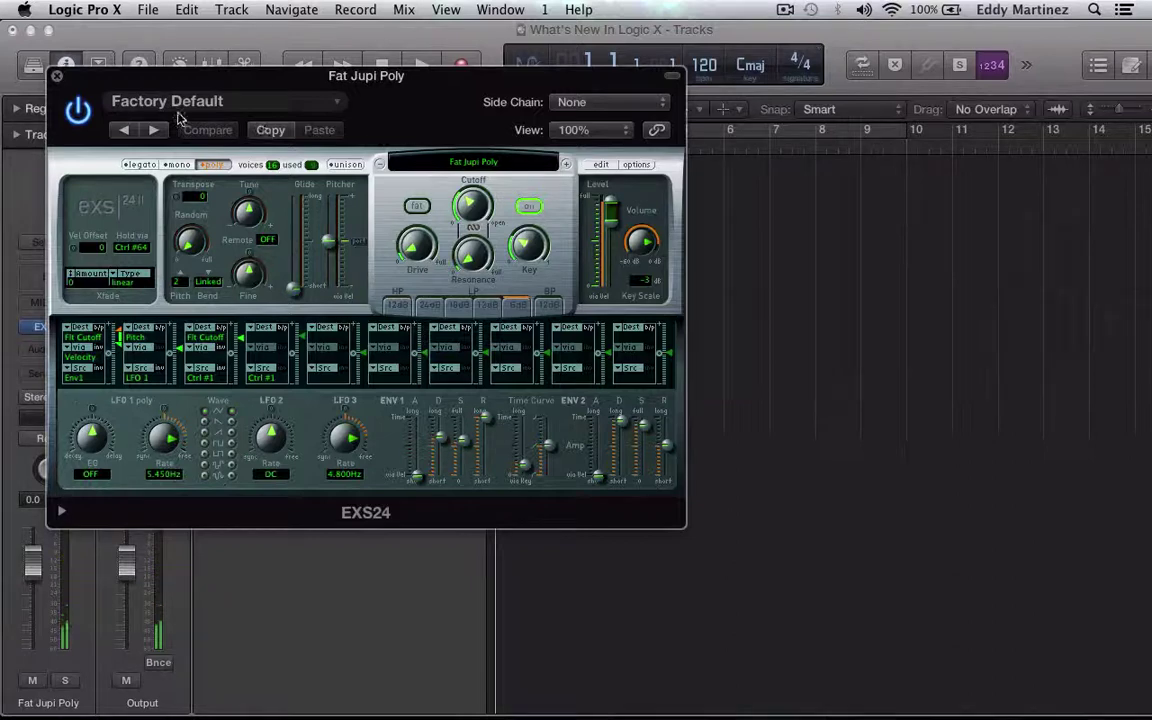
Replace the Classic Electric Piano track's instrument with a stereo ES2 synthesizer
left_click(57, 76)
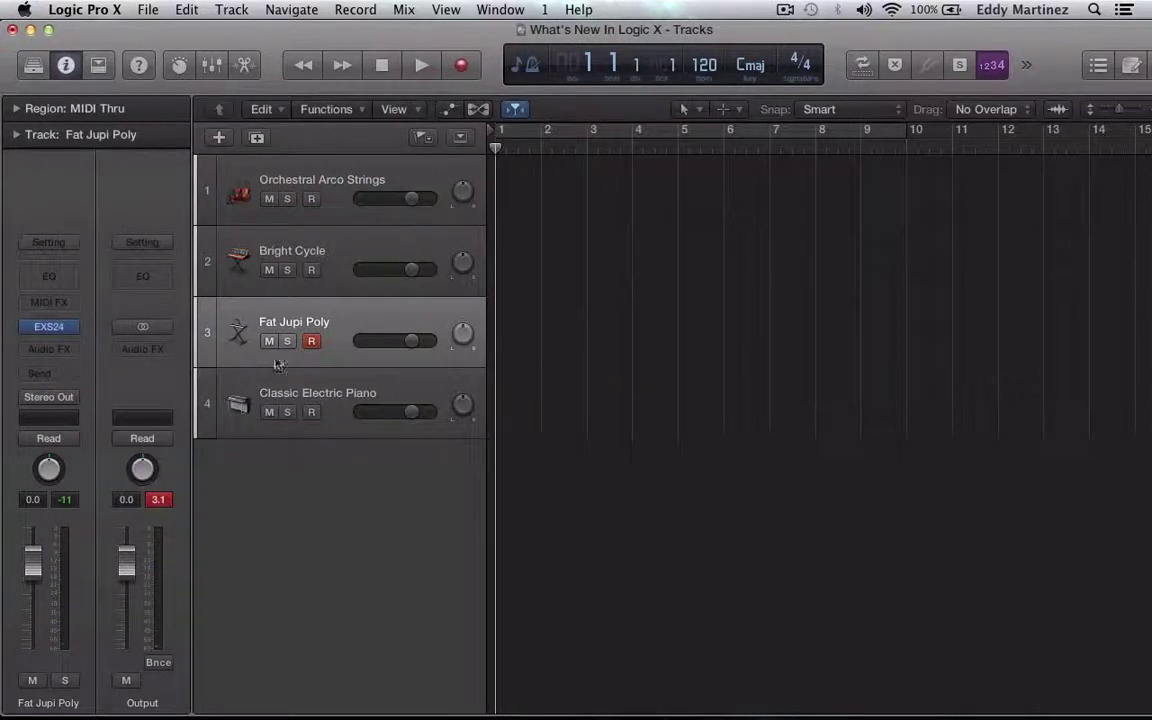
left_click(268, 390)
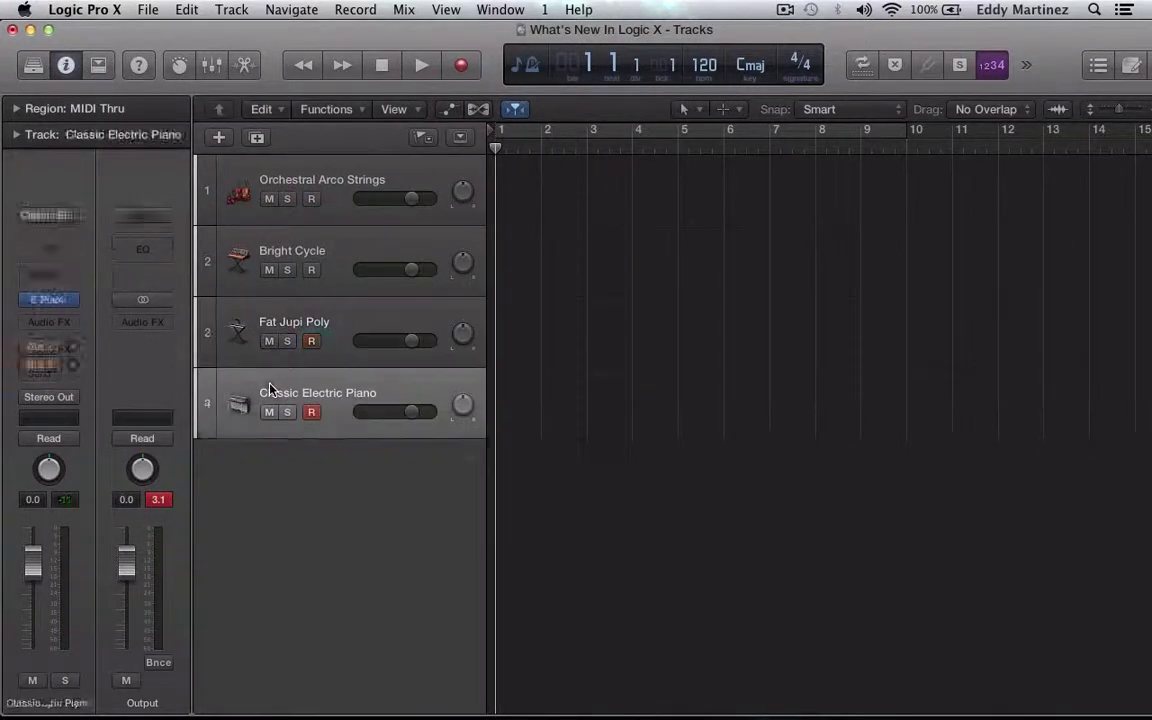
left_click(50, 300)
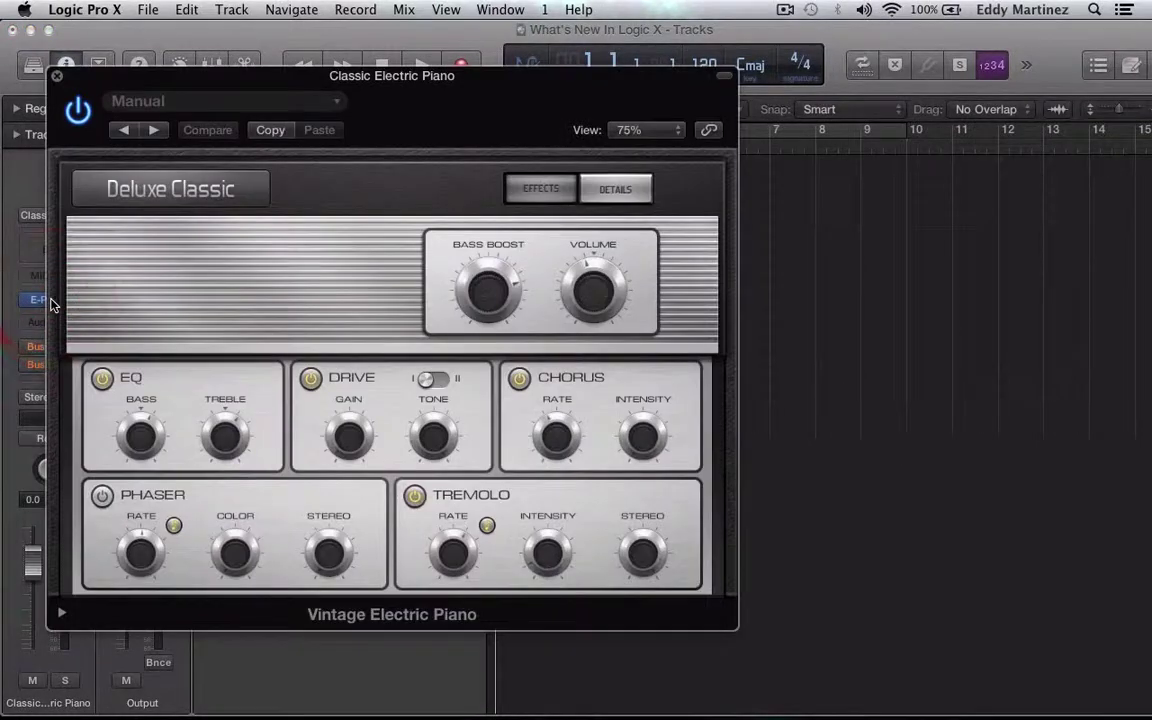
left_click(56, 75)
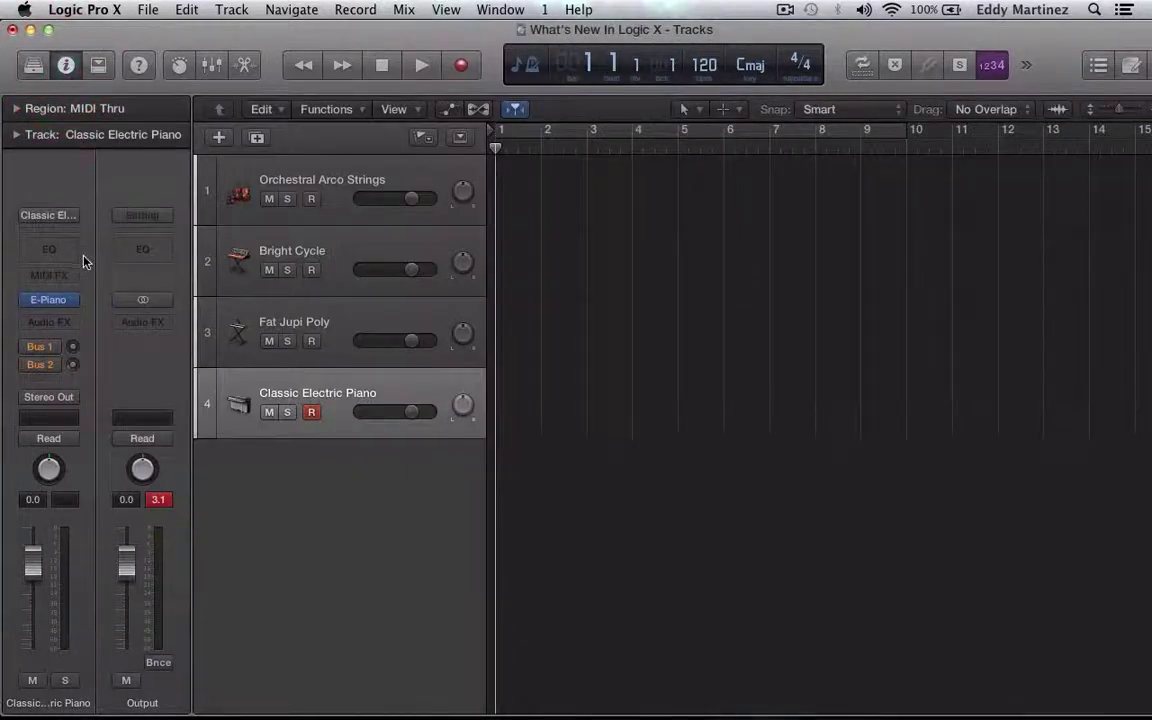
left_click(70, 300)
mouse_move(88, 528)
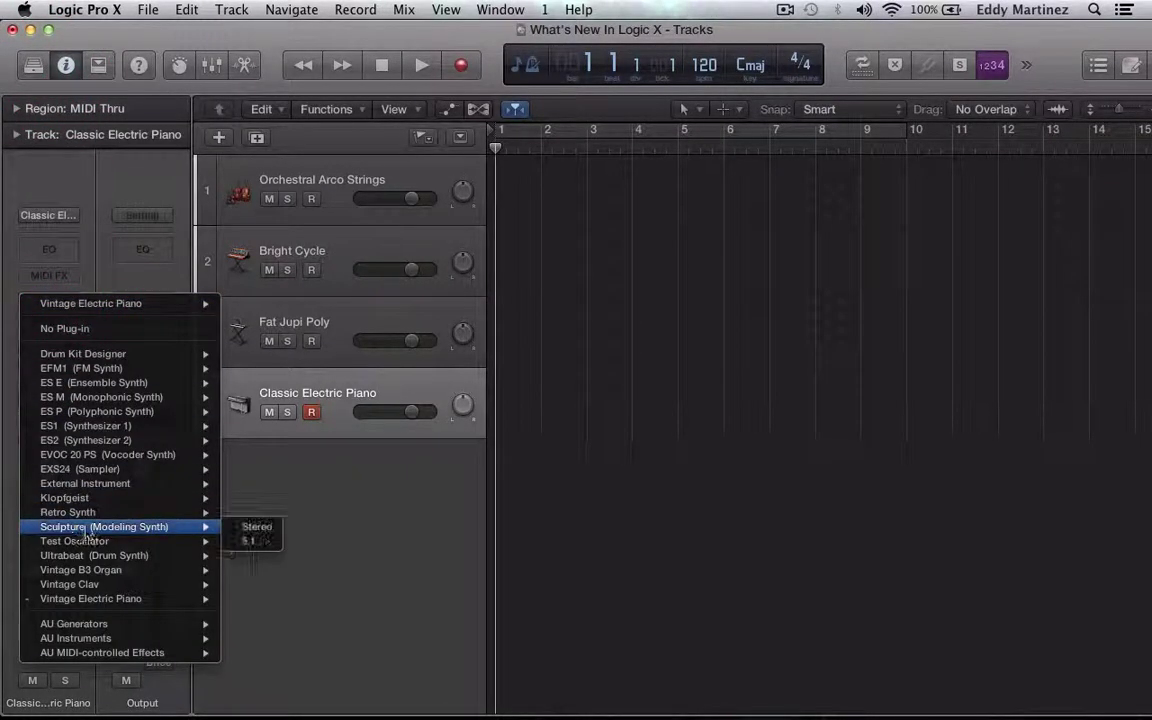
left_click(95, 442)
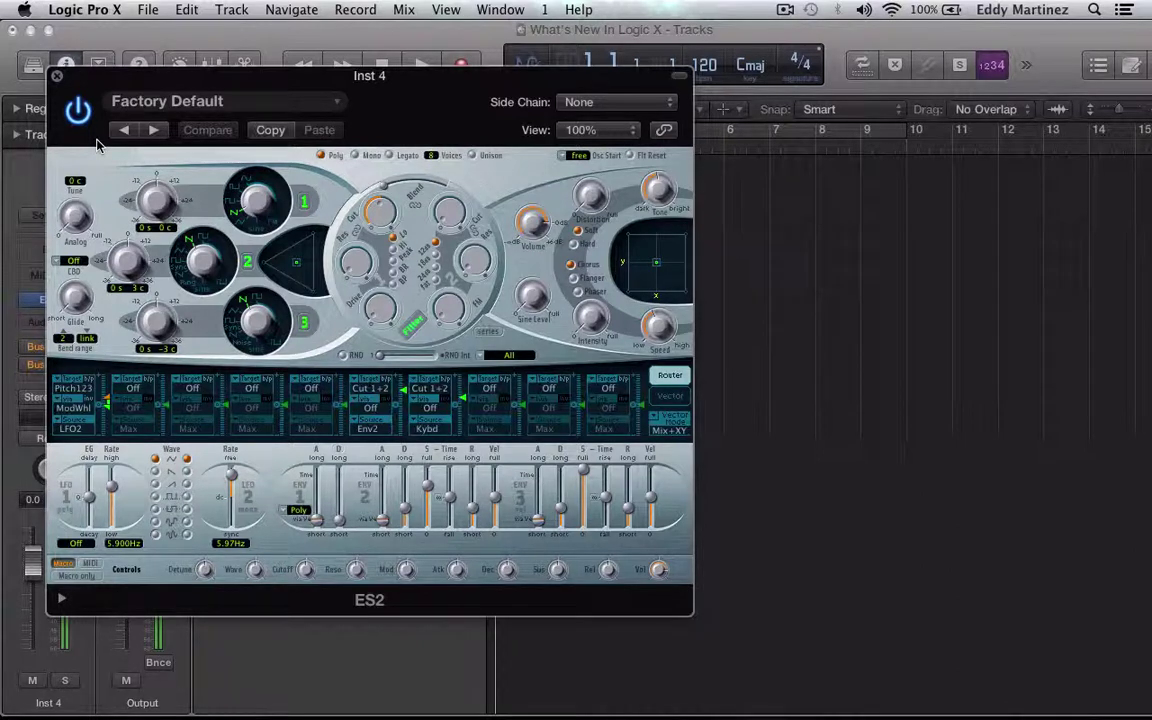
left_click(57, 76)
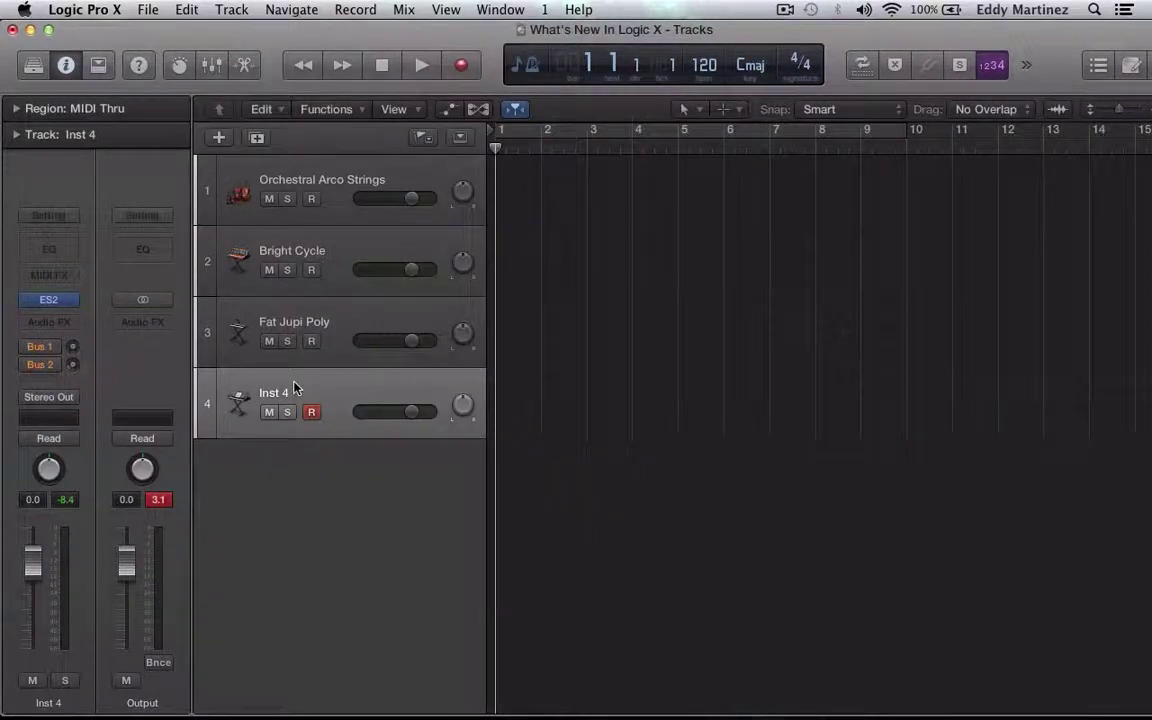
Insert a stereo Tape Delay on Inst 4 and raise its Wet level to 51%
left_click(46, 322)
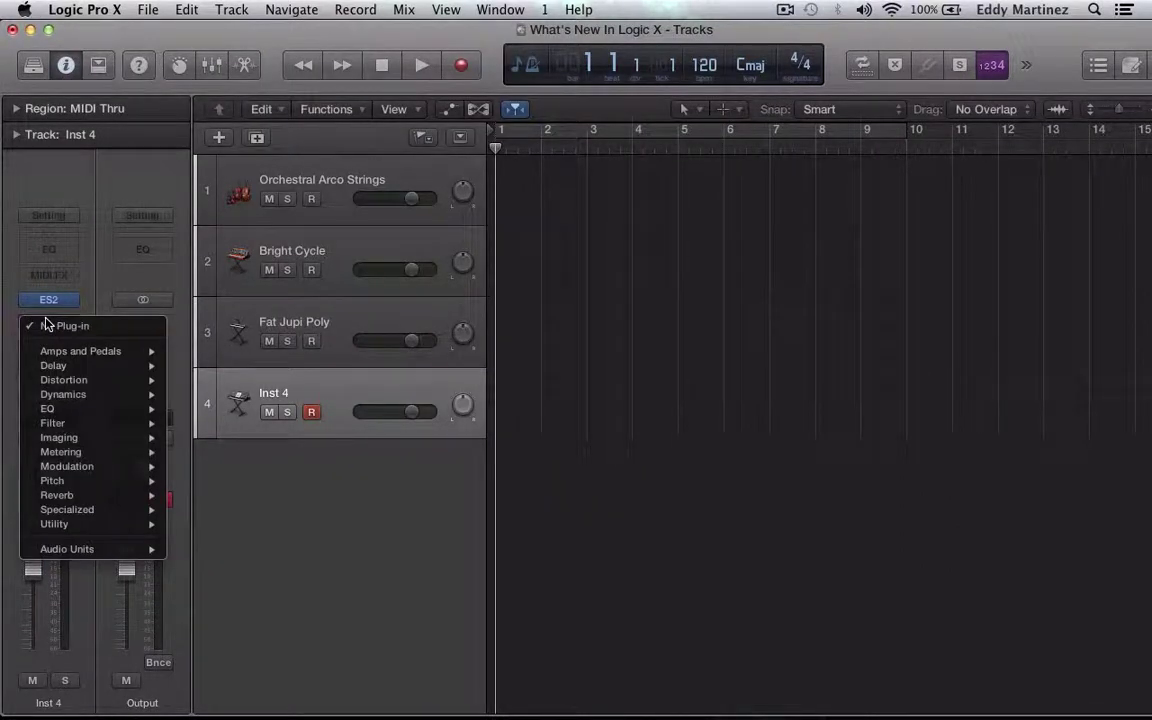
mouse_move(70, 366)
mouse_move(267, 424)
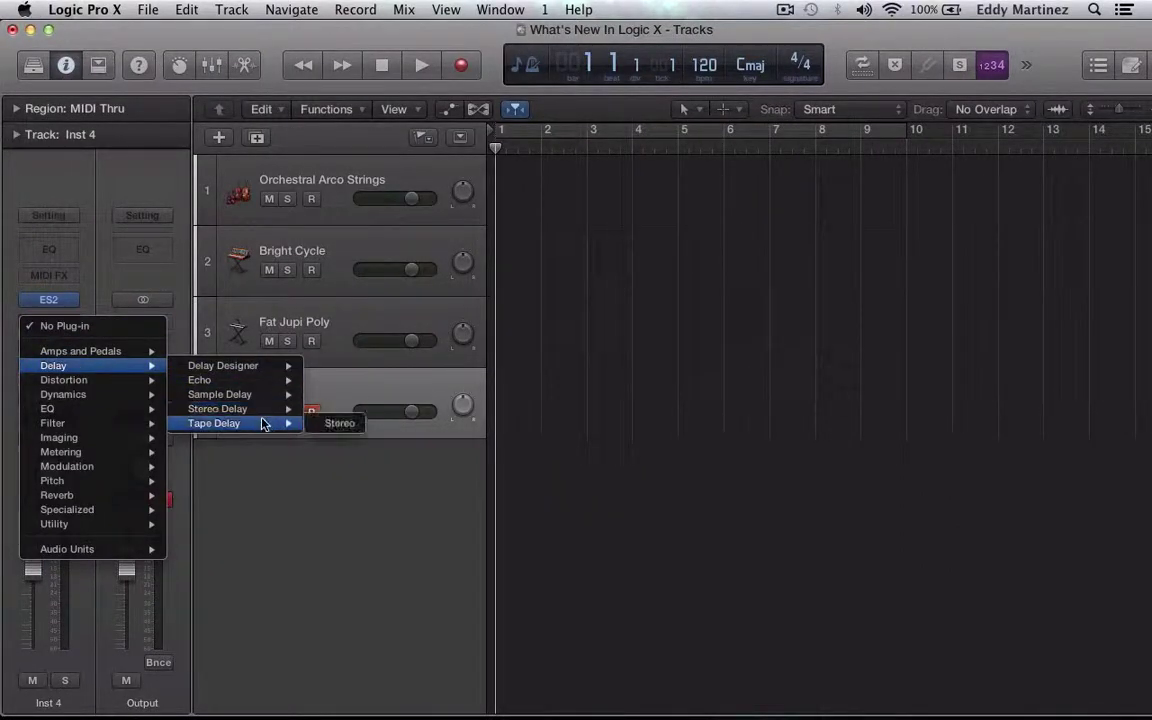
left_click(350, 425)
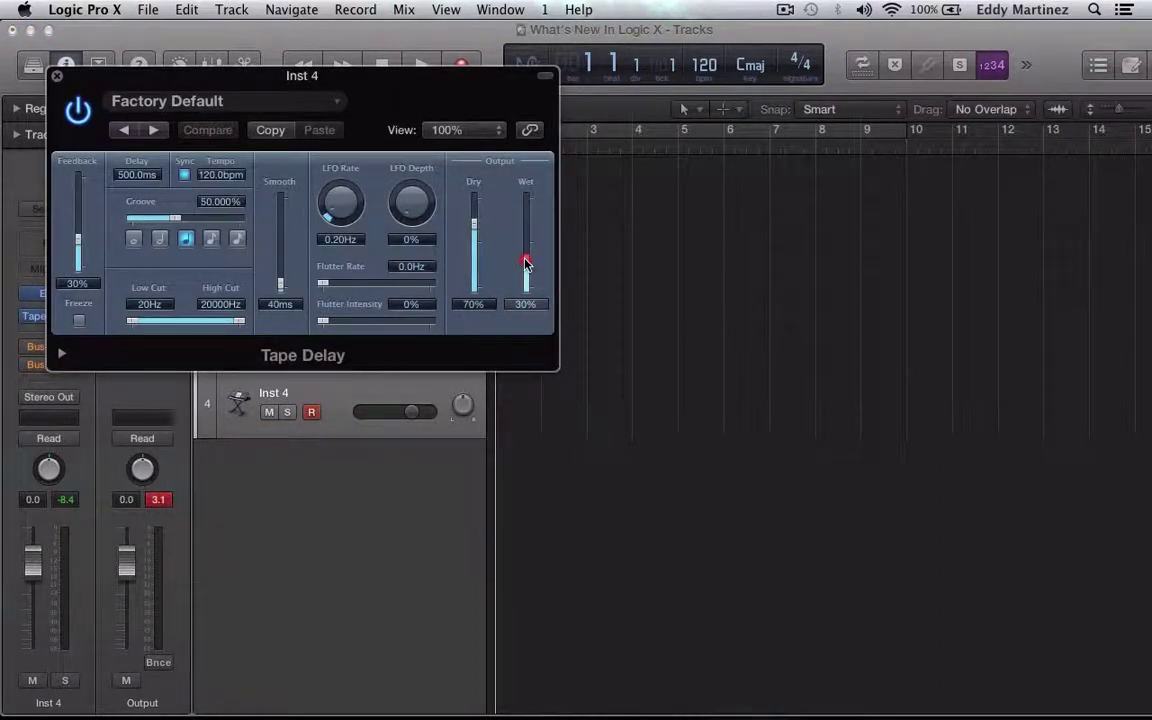
left_click_drag(526, 263, 527, 245)
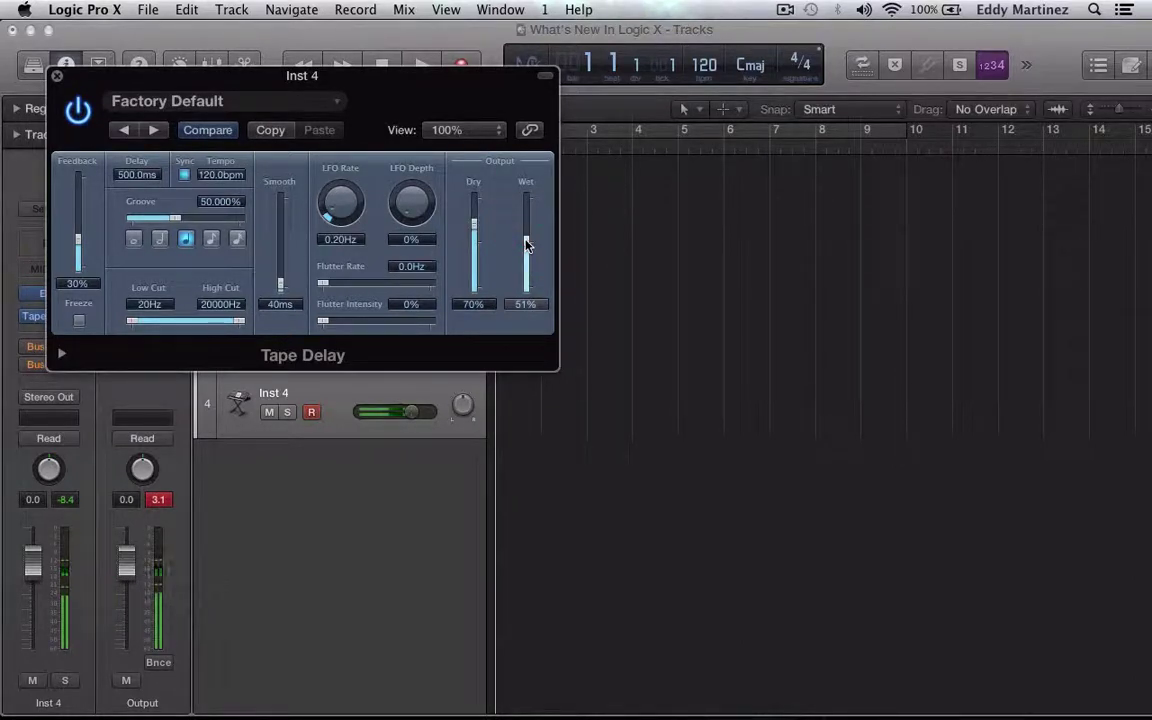
left_click(63, 67)
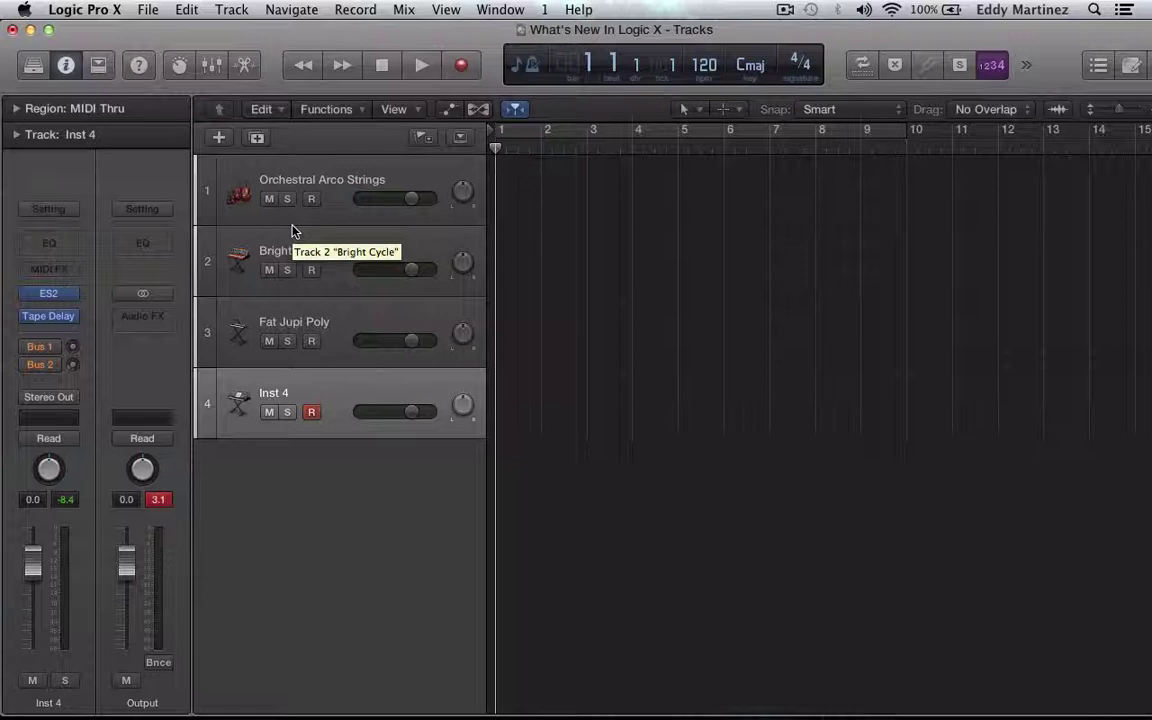
Add Fat Jupi Poly, Bright Cycle and Orchestral Arco Strings to the selection, then open the track shortcut menu
left_click(330, 345, "super")
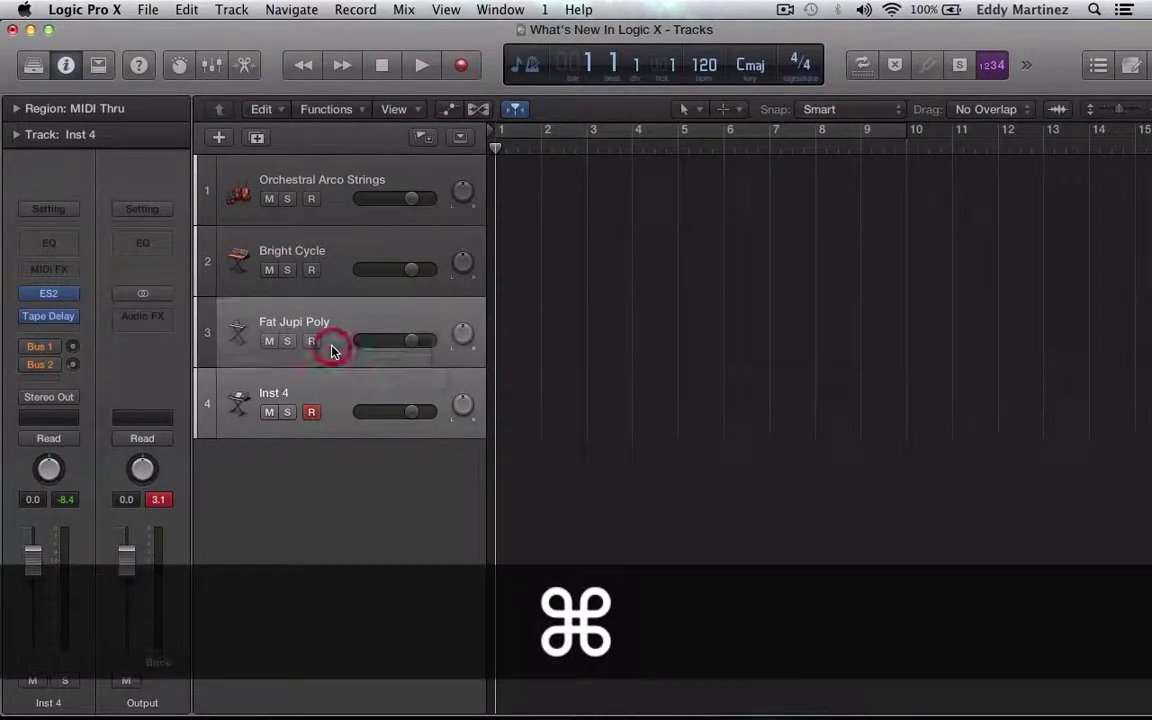
left_click(330, 282, "super")
left_click(340, 213, "super")
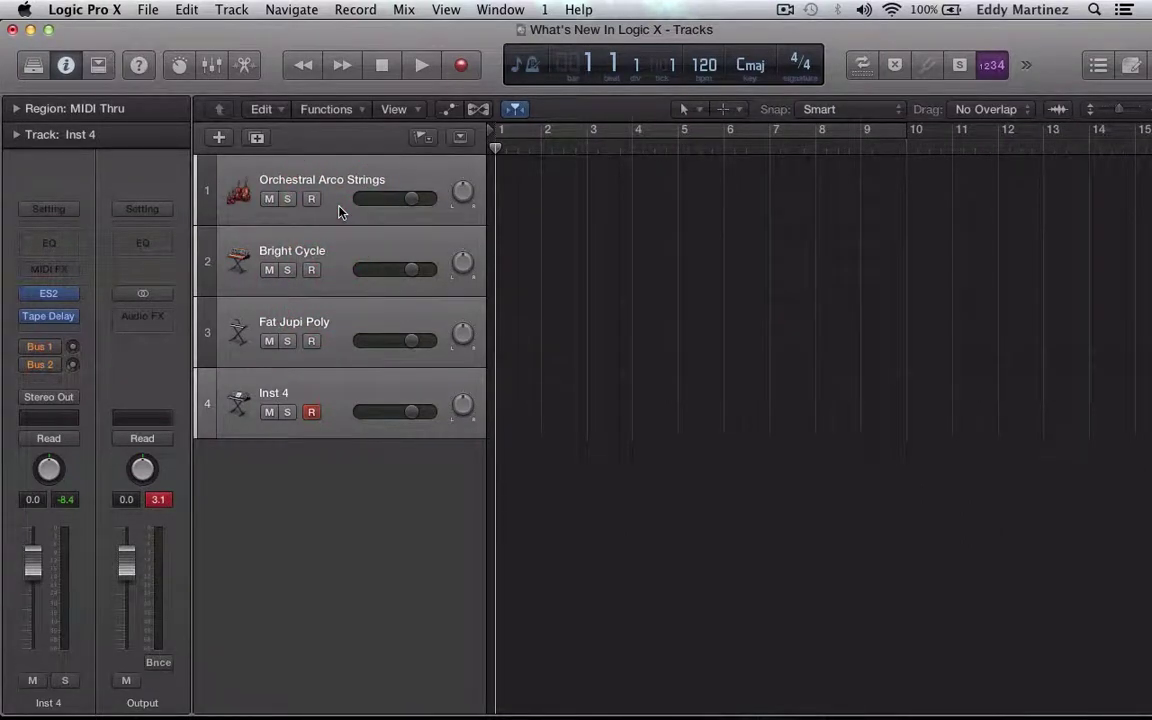
left_click(340, 211, "ctrl")
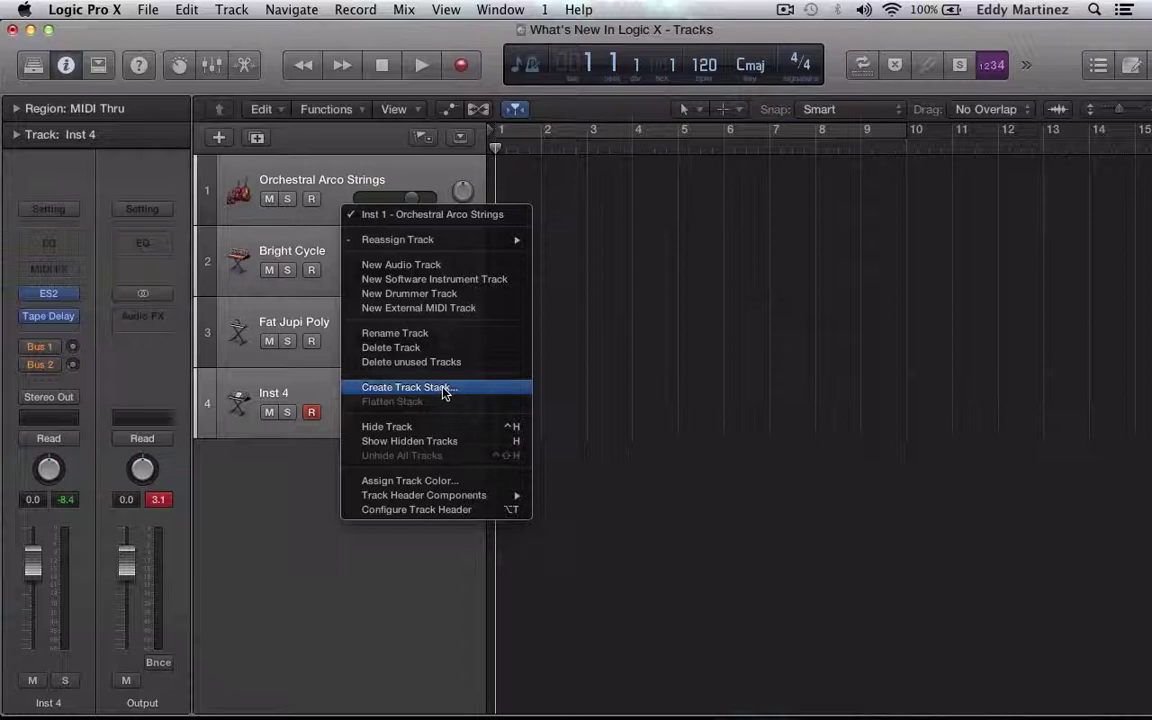
left_click(445, 391)
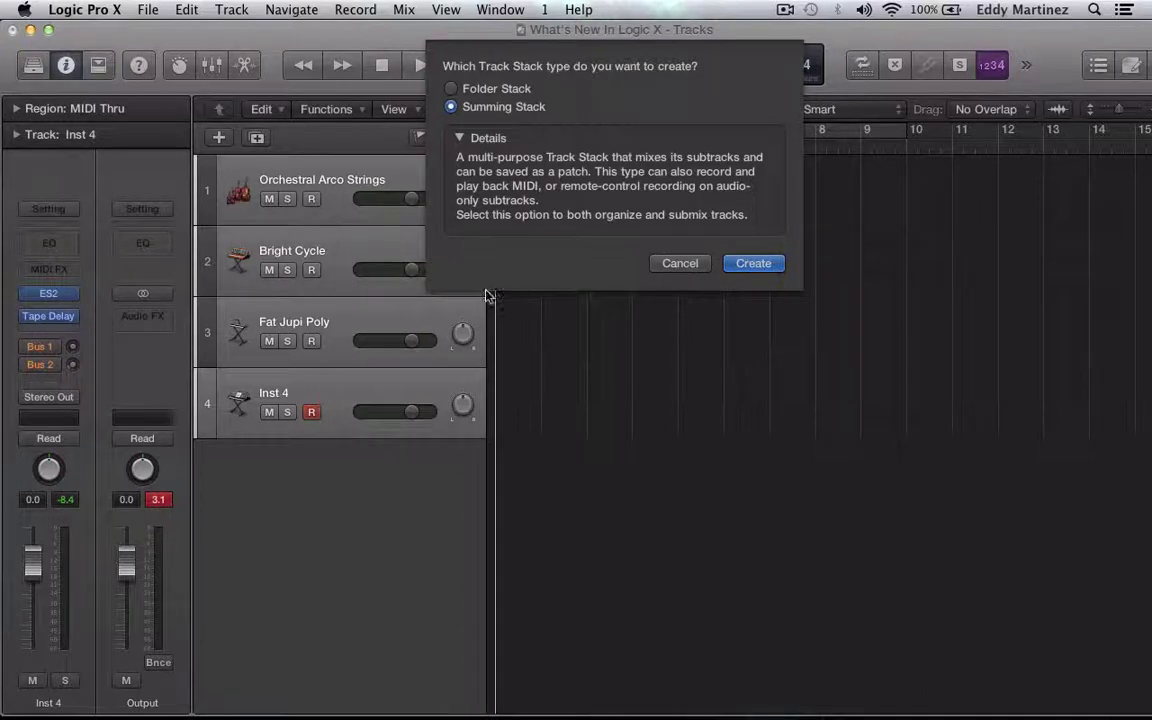
left_click(452, 89)
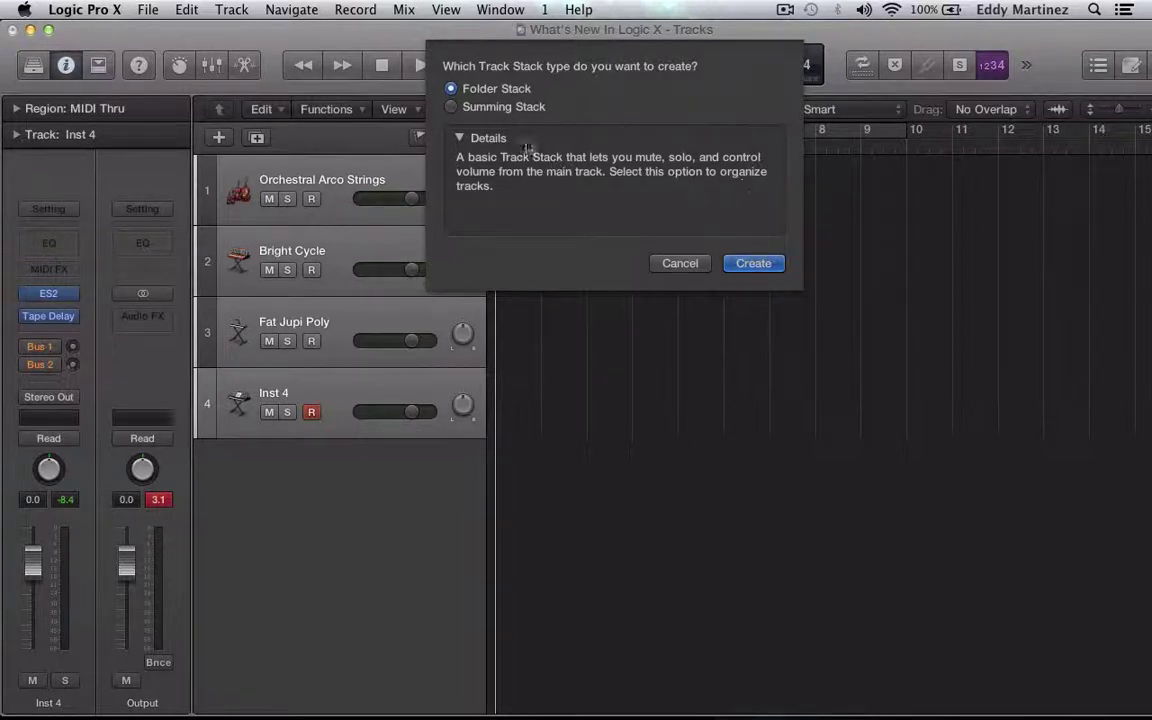
left_click(451, 107)
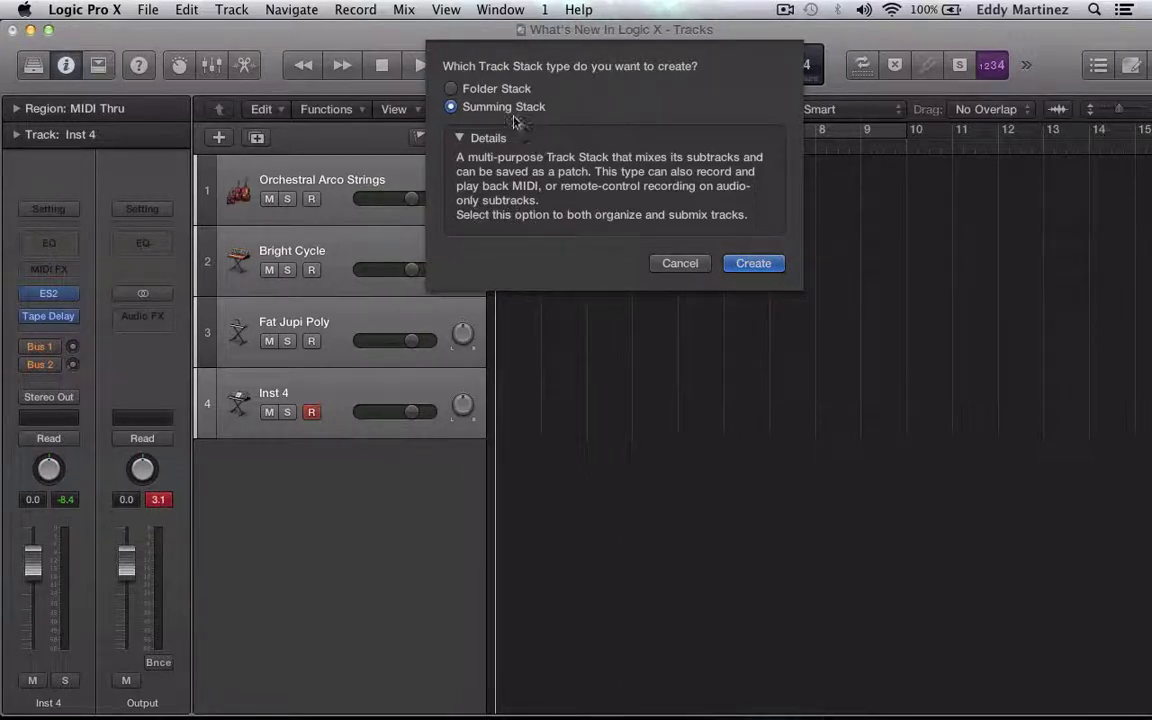
Create the Summing Stack from the Track Stack dialog, then click through to the Recording Connection home page
left_click(756, 262)
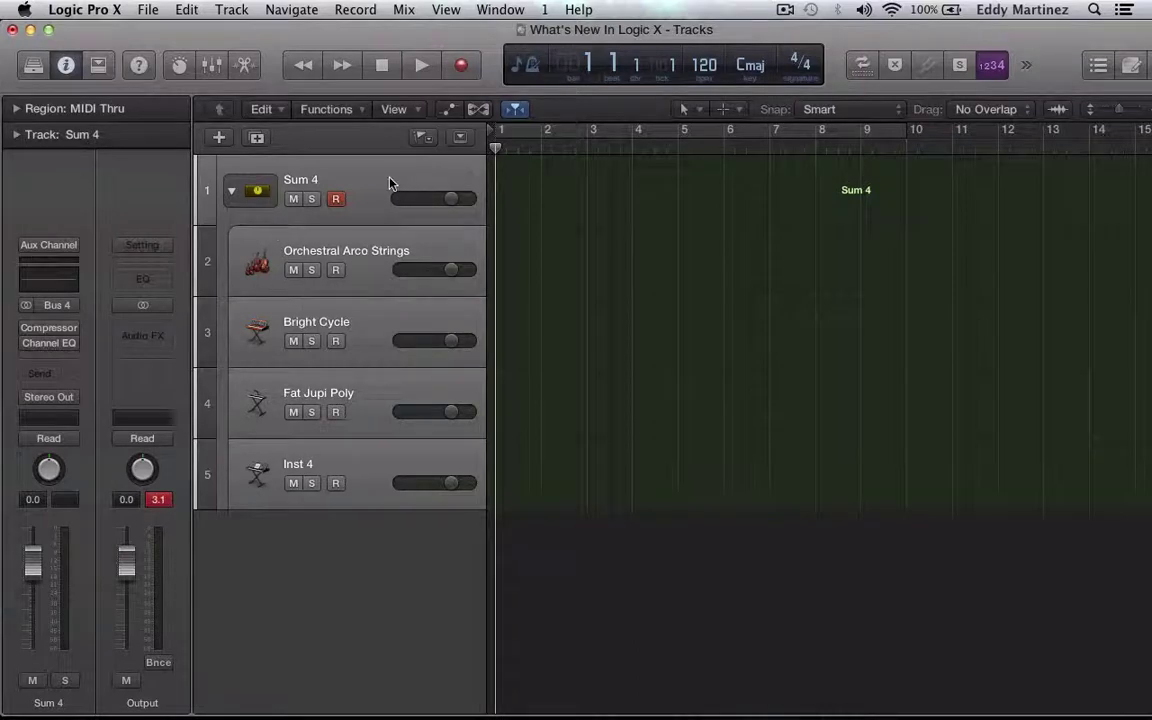
left_click(350, 165)
left_click(369, 191)
left_click(369, 192)
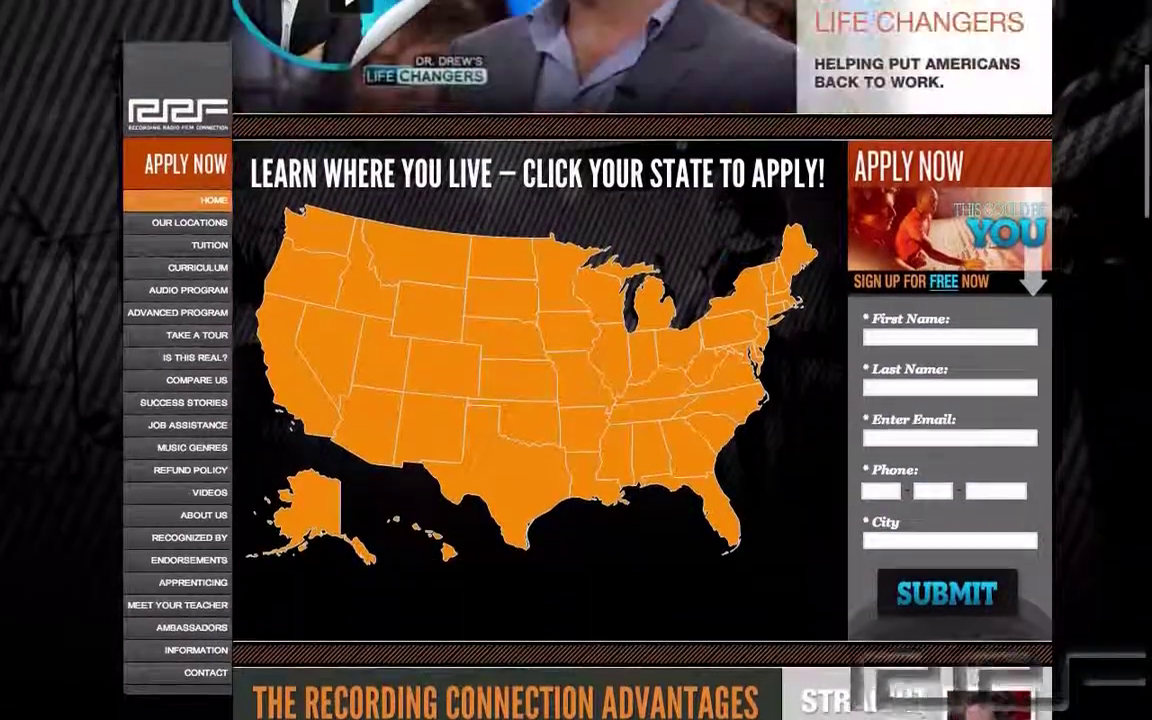
Visit the Take a Tour page, then go to the Success Stories page
scroll(576, 360, "up", 3)
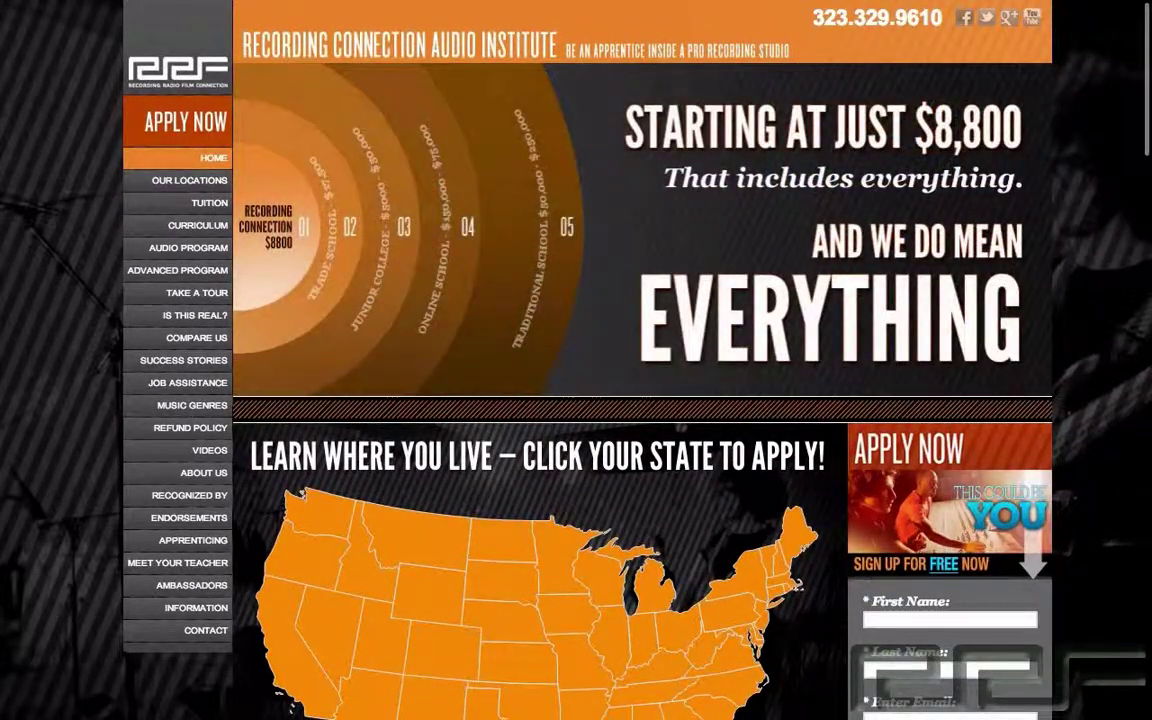
left_click(197, 292)
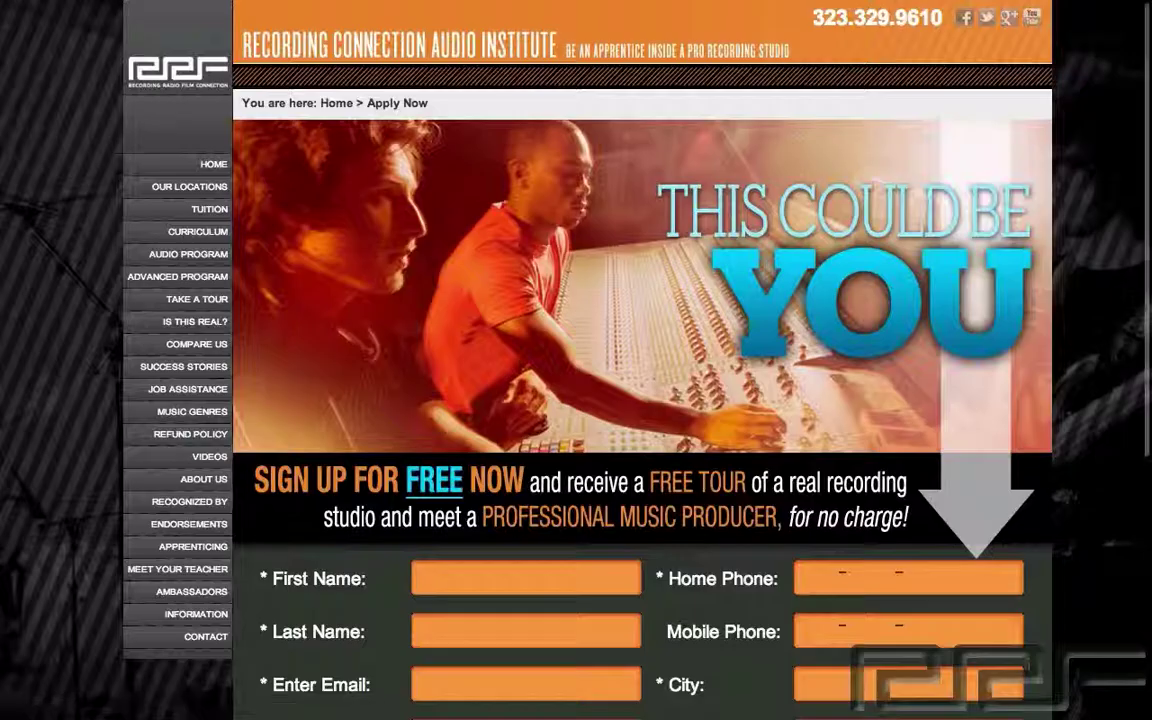
scroll(640, 400, "down", 4)
scroll(640, 400, "up", 2)
scroll(640, 400, "up", 3)
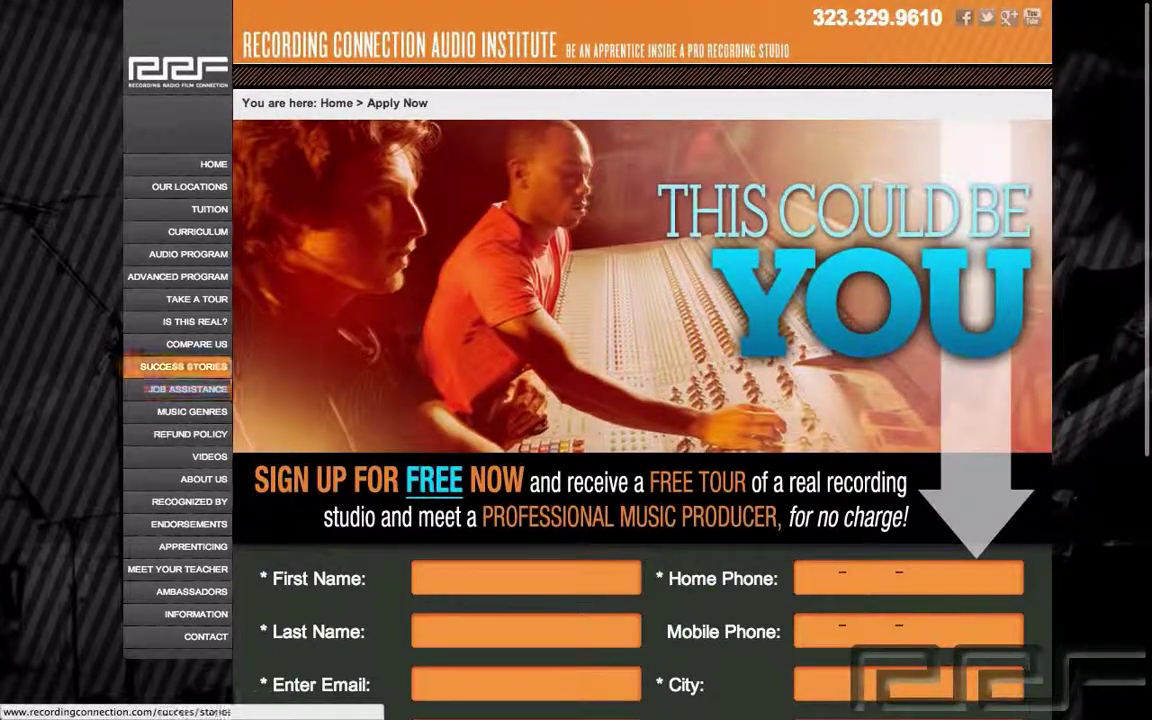
left_click(183, 366)
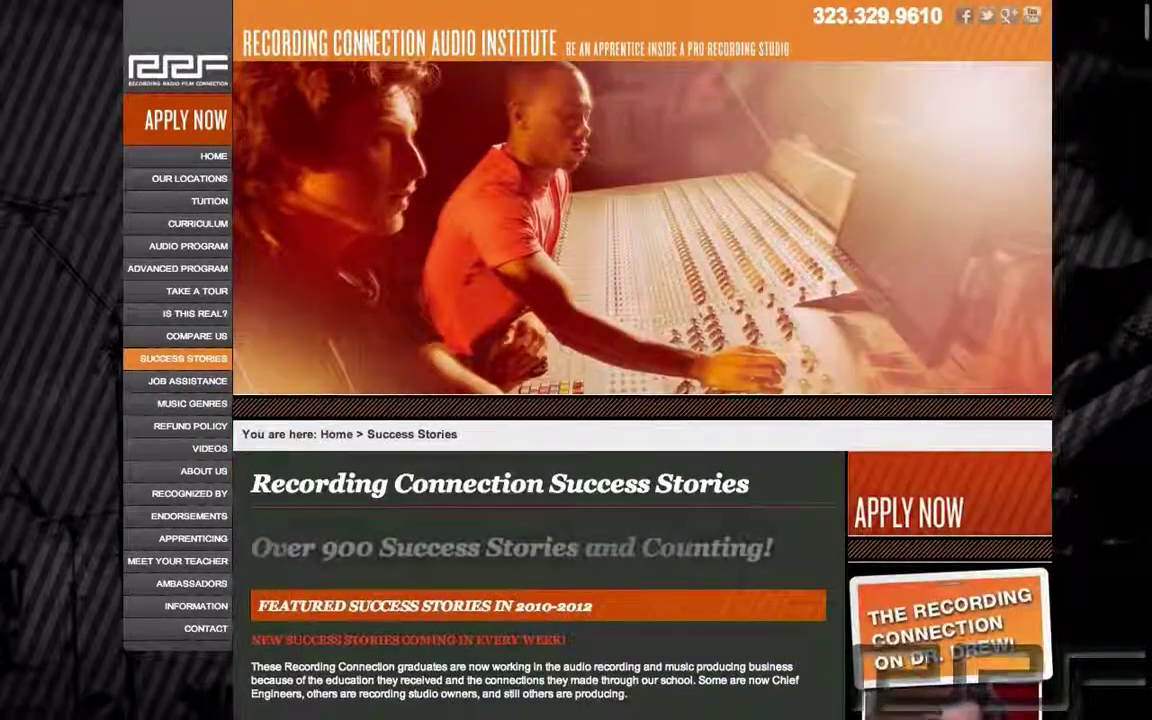